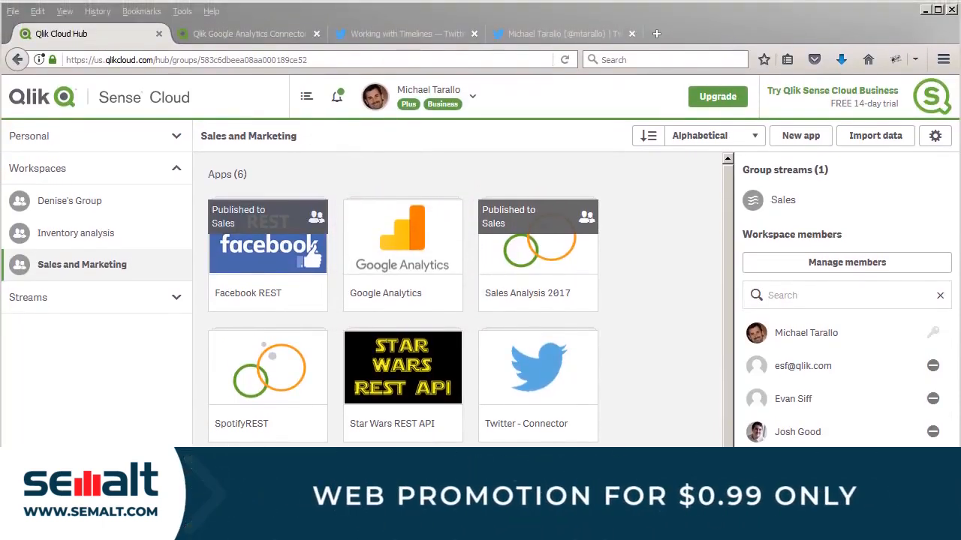
- Open the Twitter Connector sheet of the Twitter - Connector app and clear its user_name selection
left_click(552, 415)
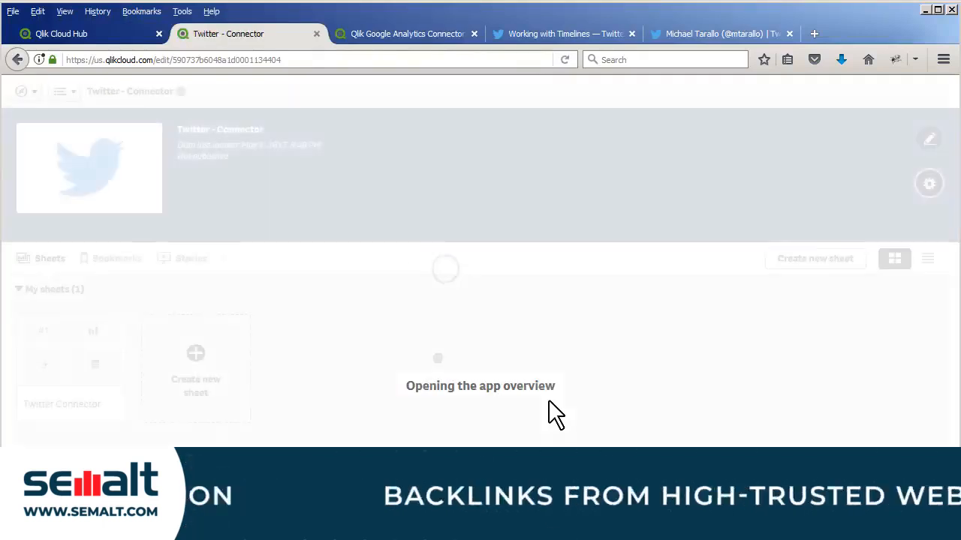
left_click(95, 367)
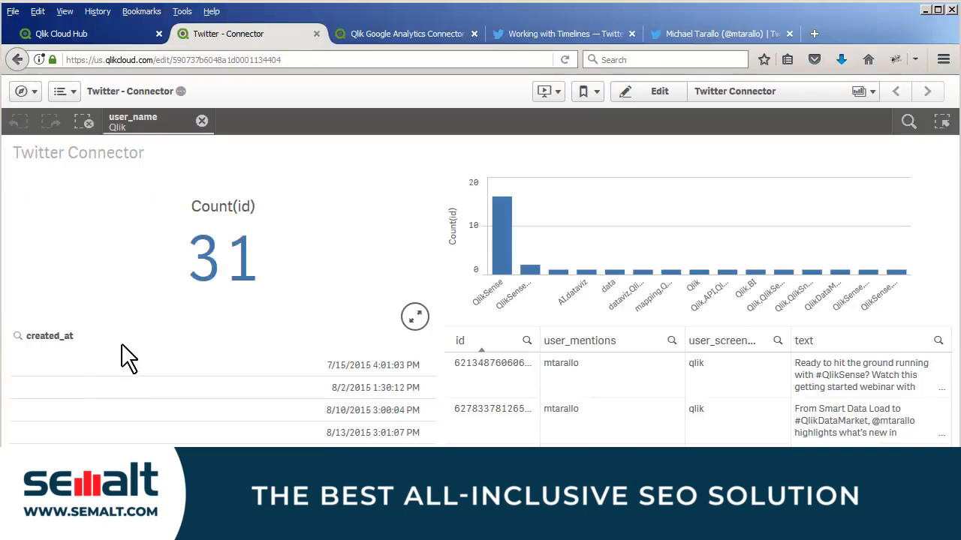
left_click(202, 121)
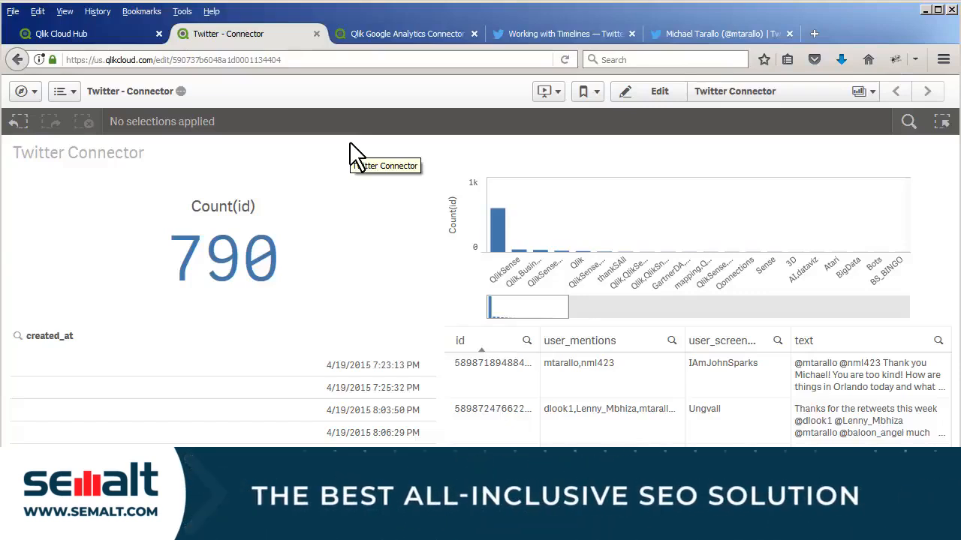
- Filter the sheet by the third and fourth hashtag bars in the chart, and clear the hash_tags selection
left_click(519, 252)
left_click(519, 253)
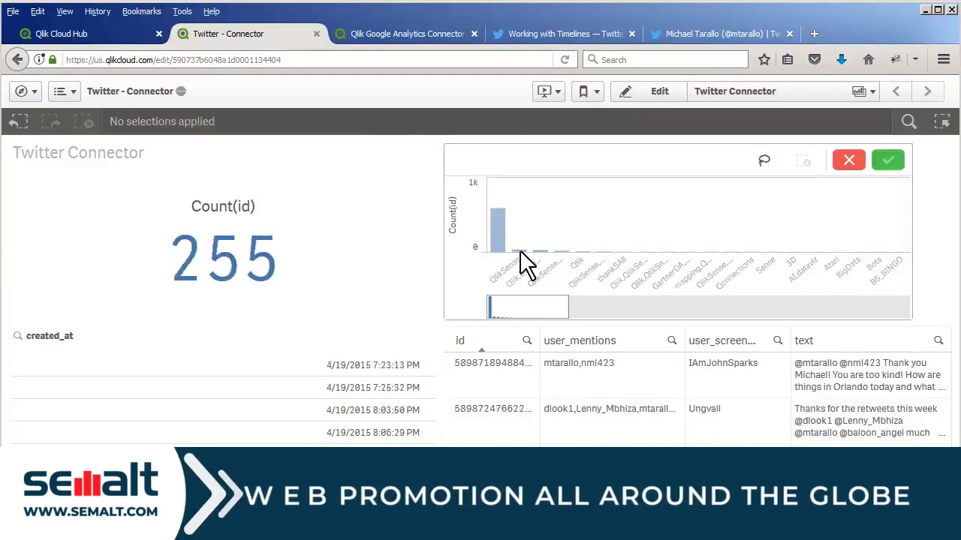
left_click(536, 252)
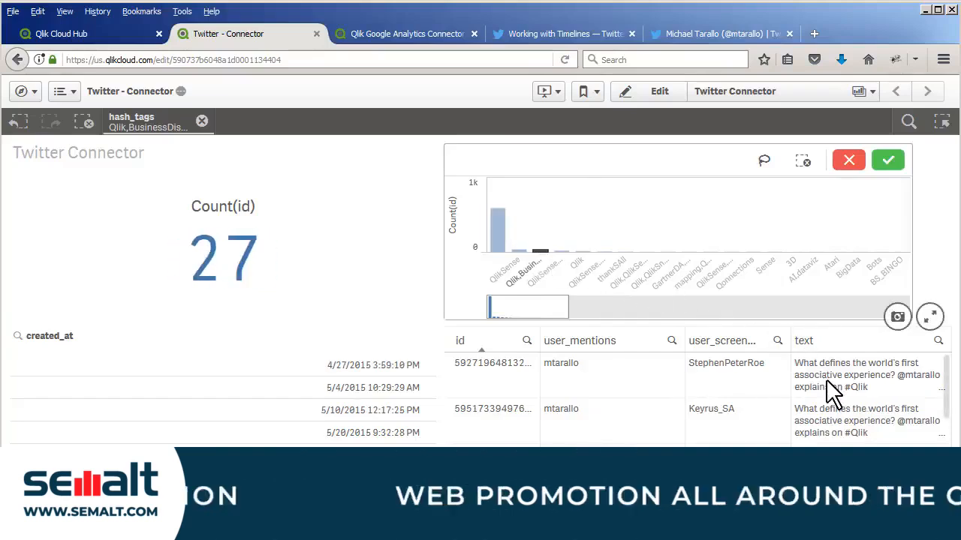
left_click(559, 251)
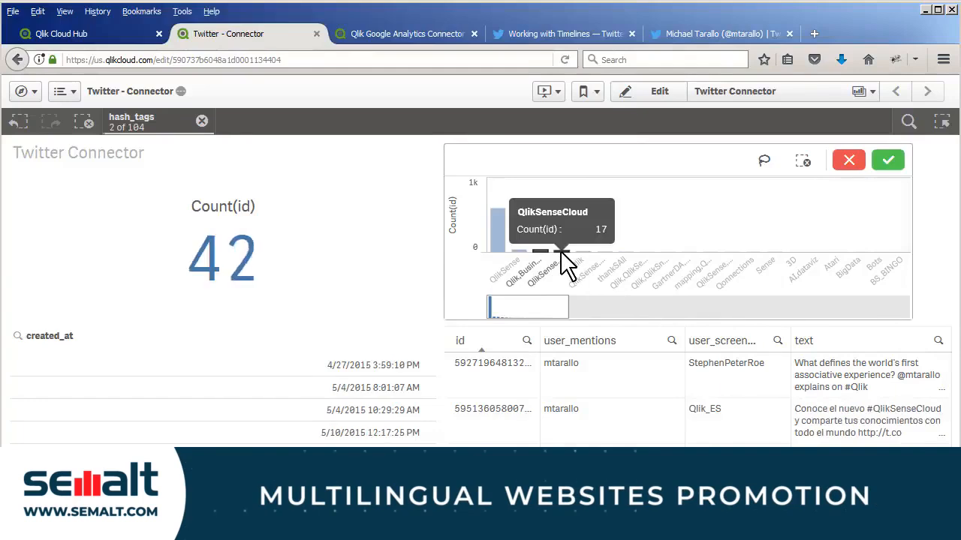
left_click(201, 121)
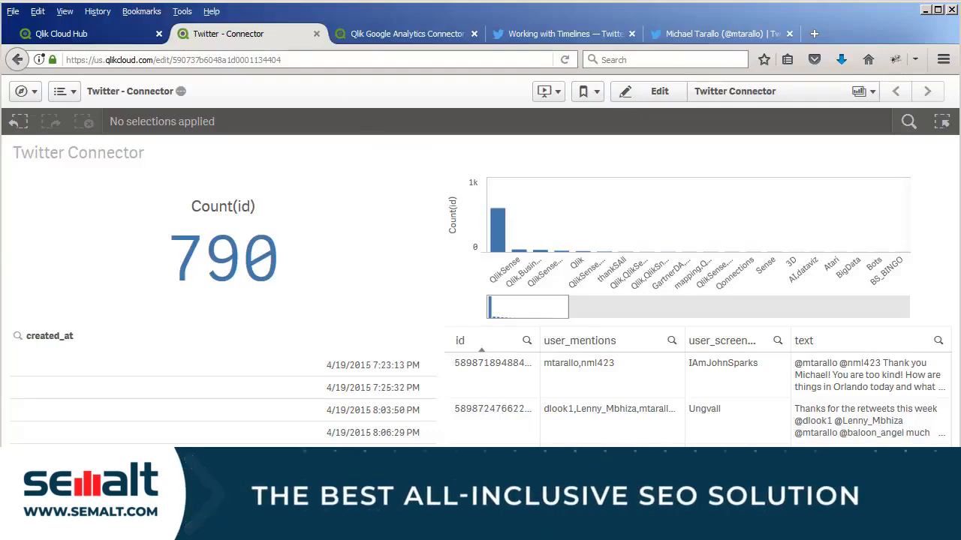
- Create a new app named Twitter 2 in the Sales and Marketing workspace of the Qlik Cloud Hub
left_click(113, 37)
left_click(803, 152)
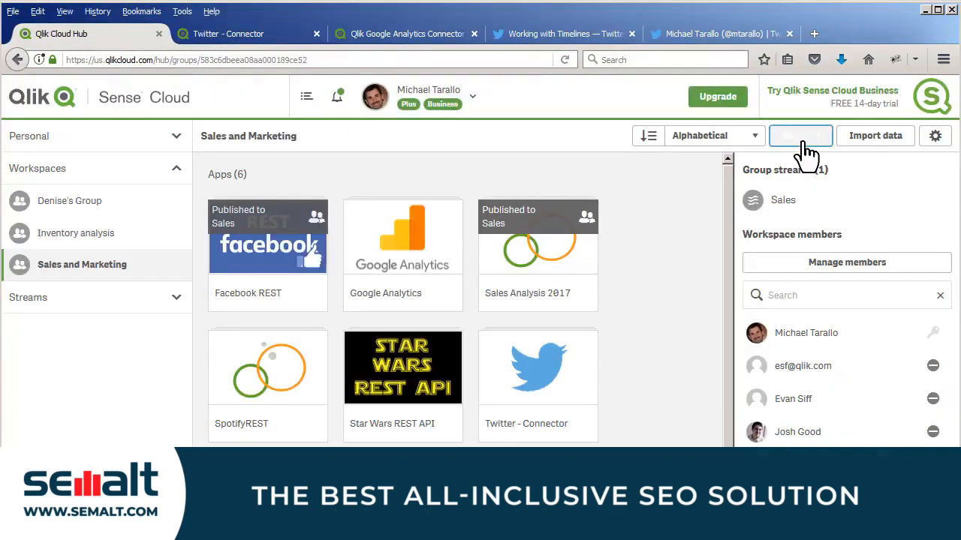
type("Twitter 2")
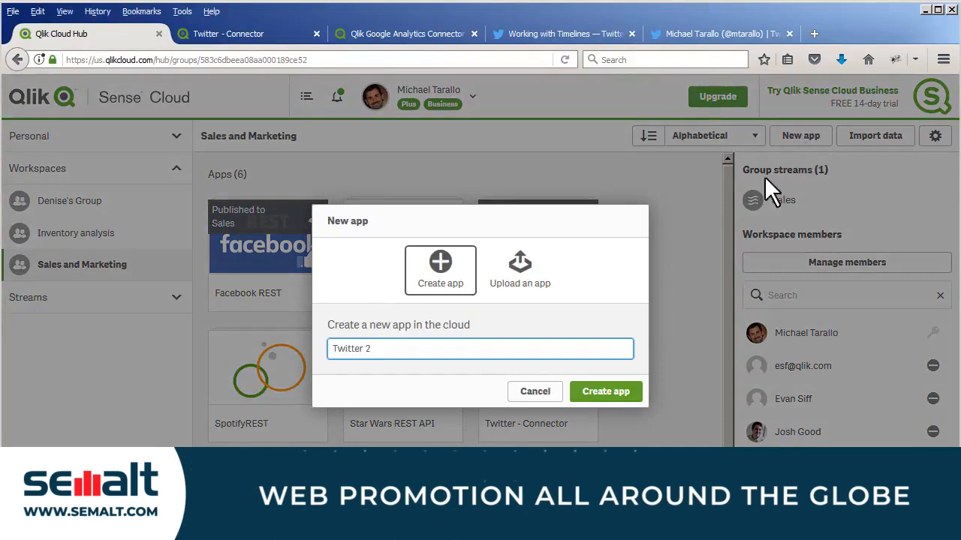
left_click(622, 404)
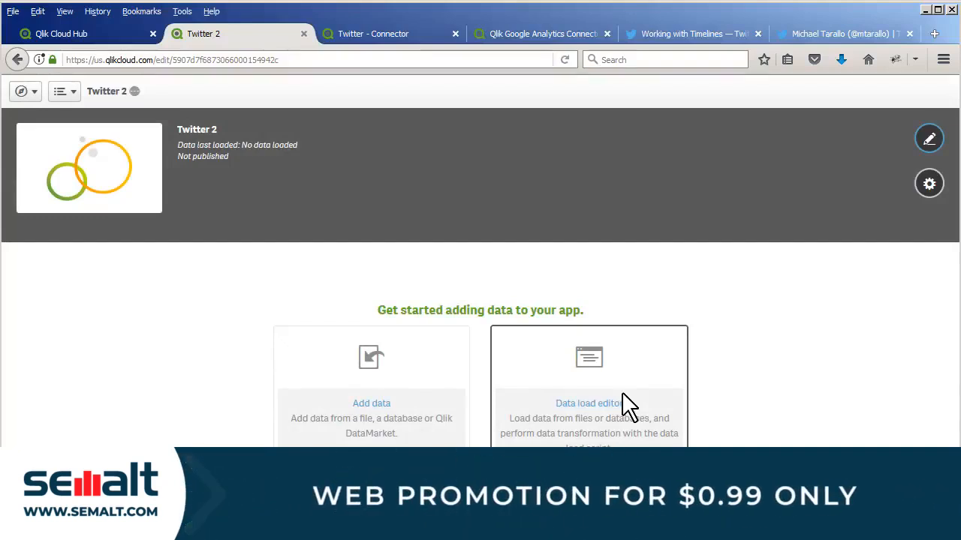
- Open the app's data load editor and add a script section named Twitter
left_click(629, 408)
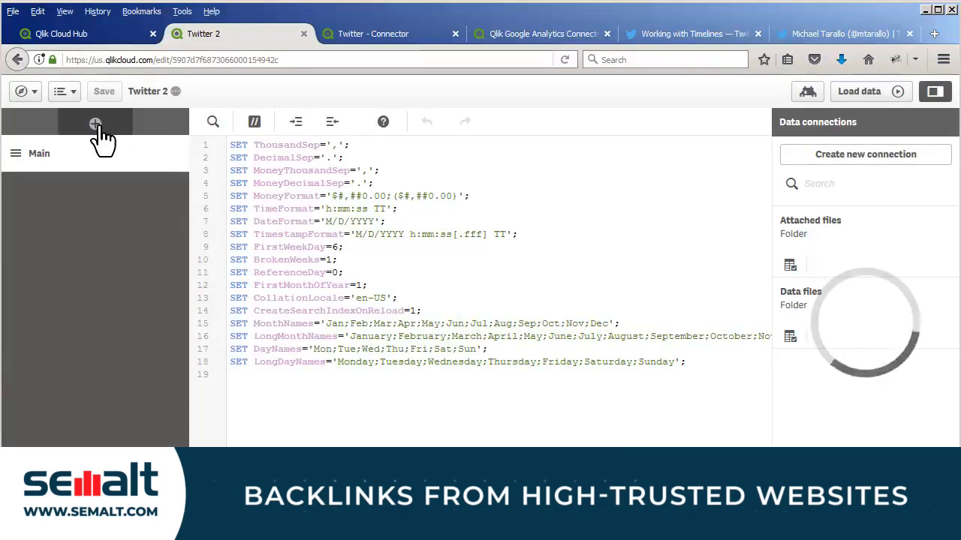
left_click(95, 123)
type("Twitter")
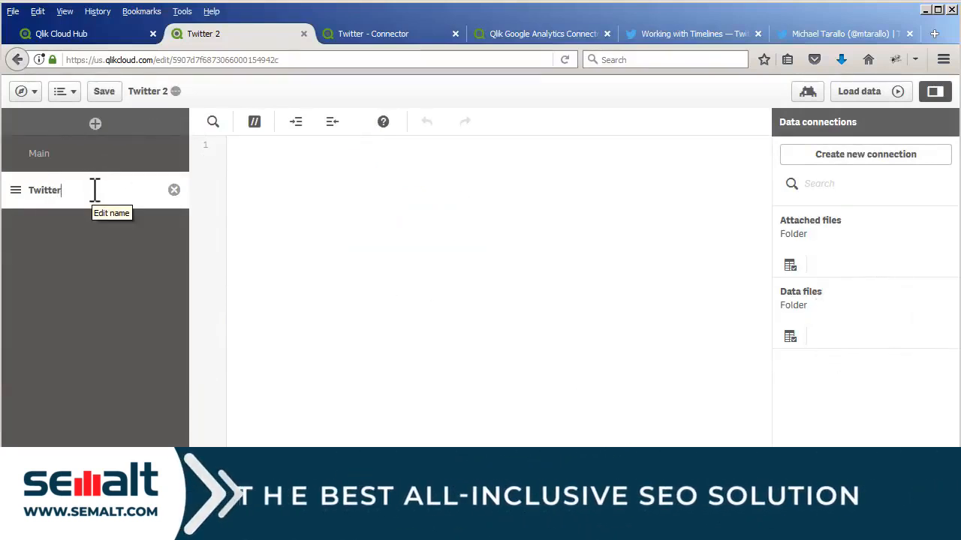
key("Return")
left_click(360, 163)
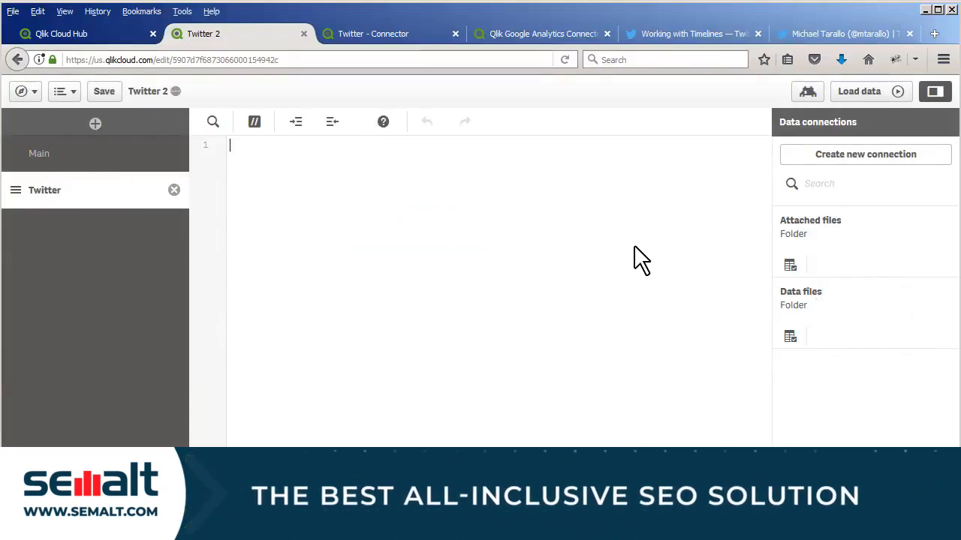
- Start a new Qlik Web Connectors data connection with Twitter (Beta) as its source type
left_click(831, 156)
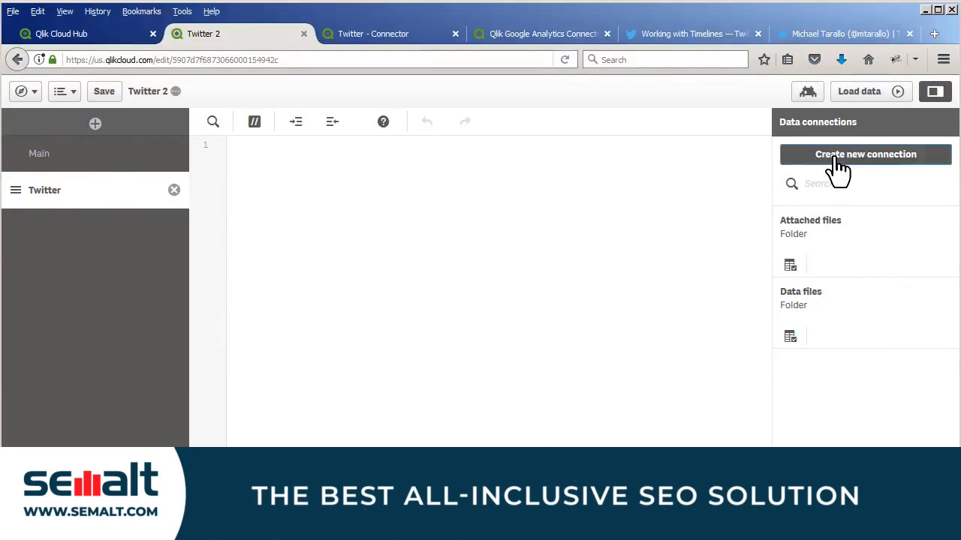
left_click(650, 224)
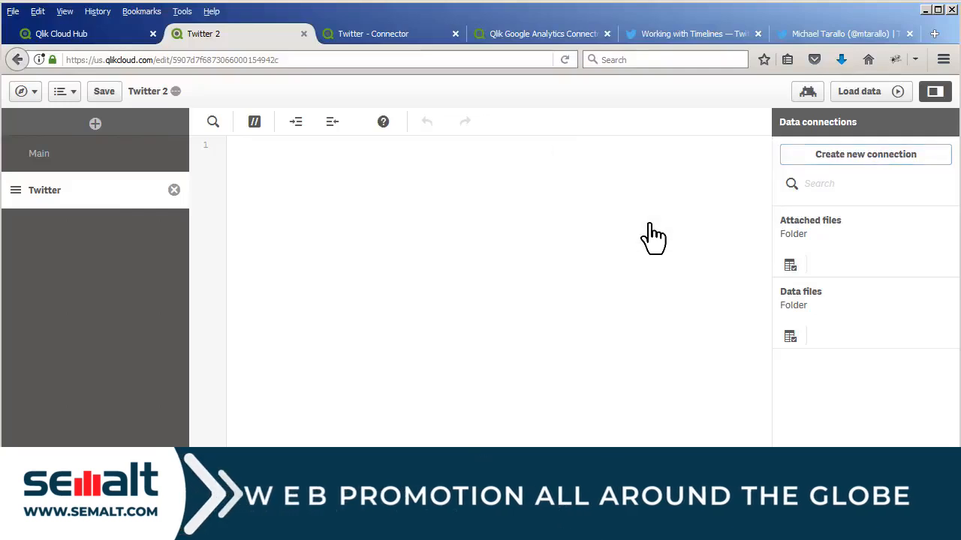
left_click(438, 219)
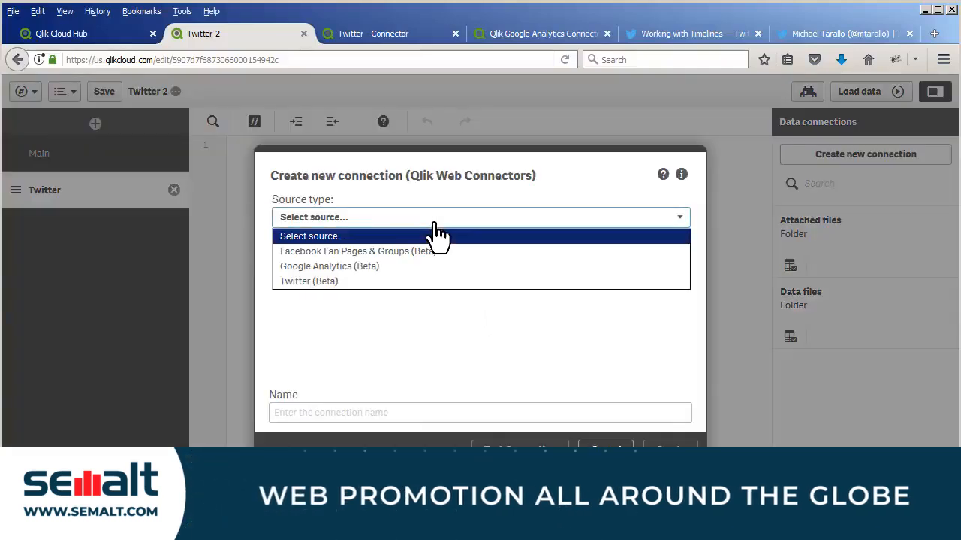
left_click(404, 283)
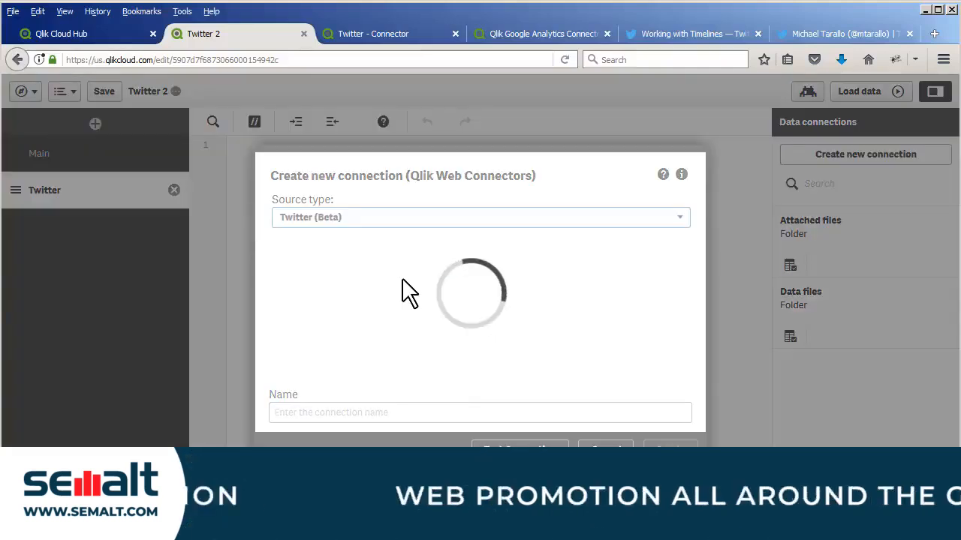
- Authenticate the connection by signing in to Twitter with the account username and password, and verify it with the PIN Twitter provides
left_click(628, 272)
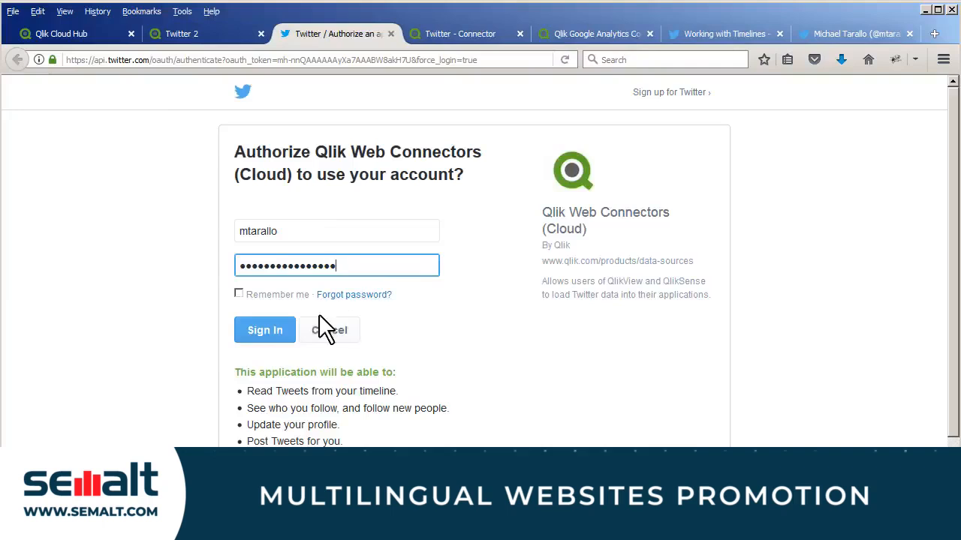
left_click(287, 334)
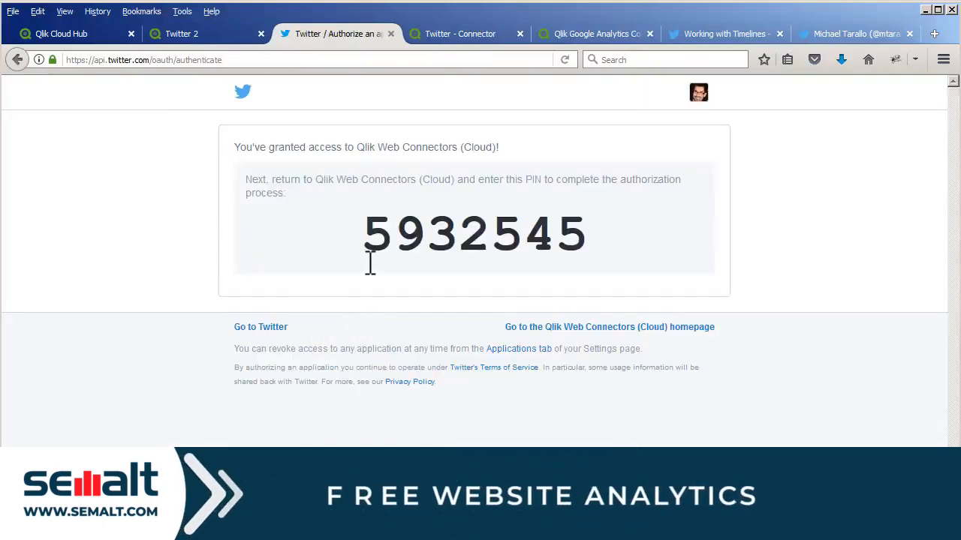
left_click_drag(368, 234, 582, 235)
key("ctrl+c")
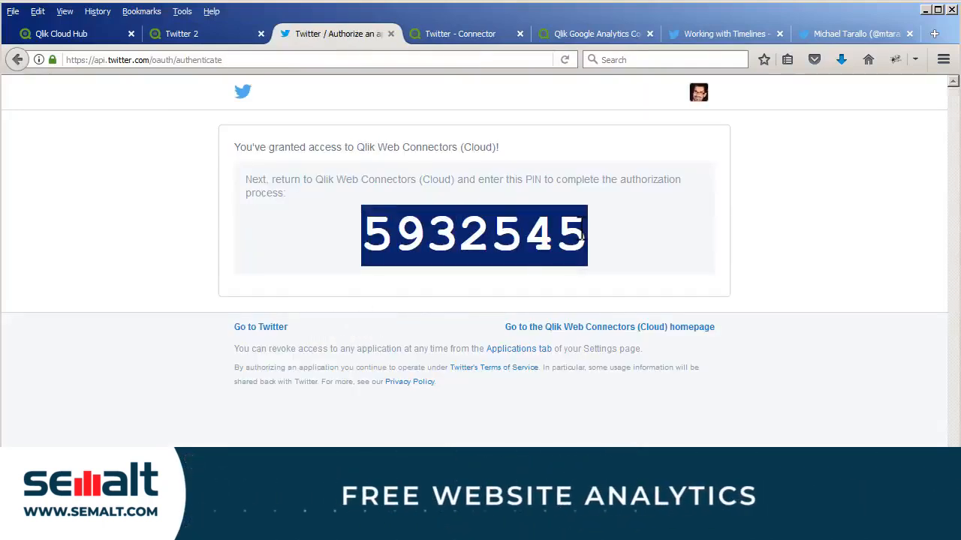
left_click(212, 37)
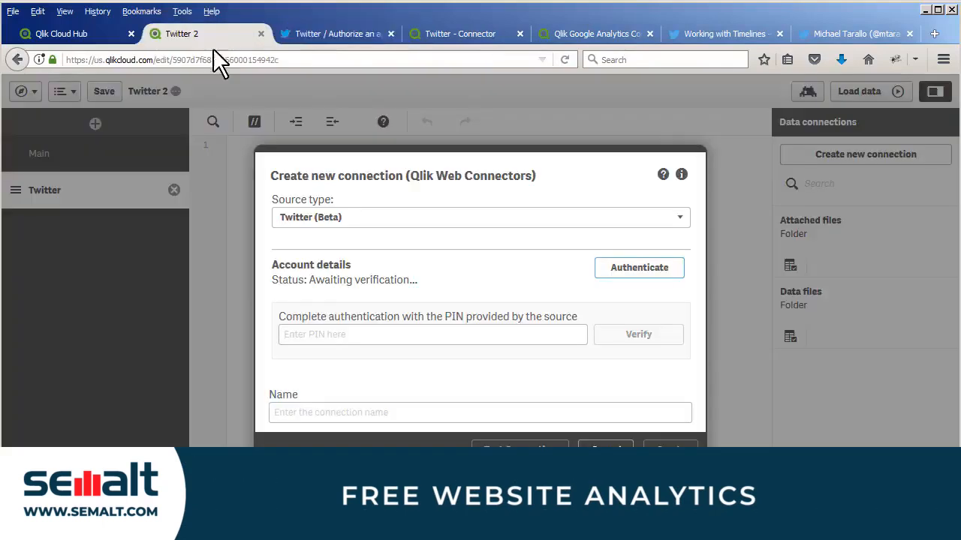
left_click(306, 334)
key("ctrl+v")
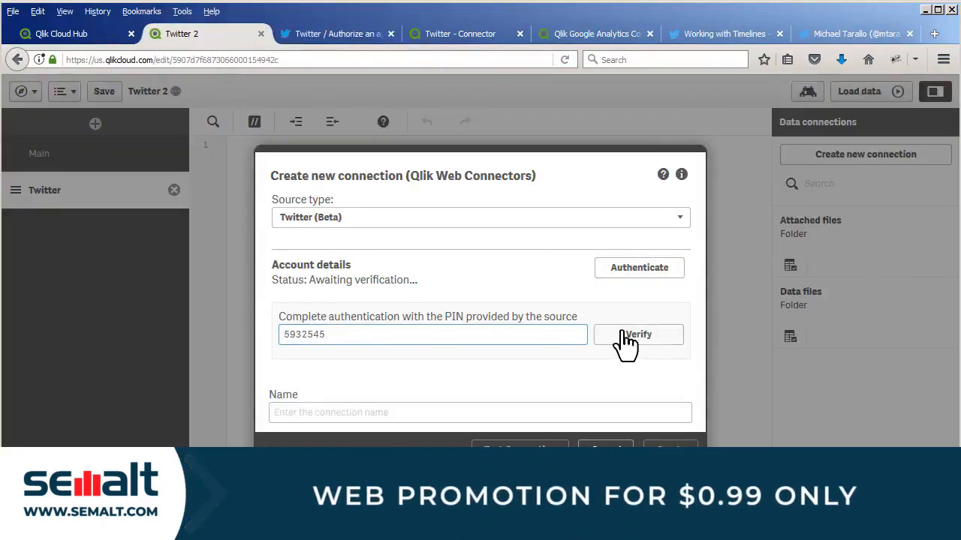
left_click(649, 340)
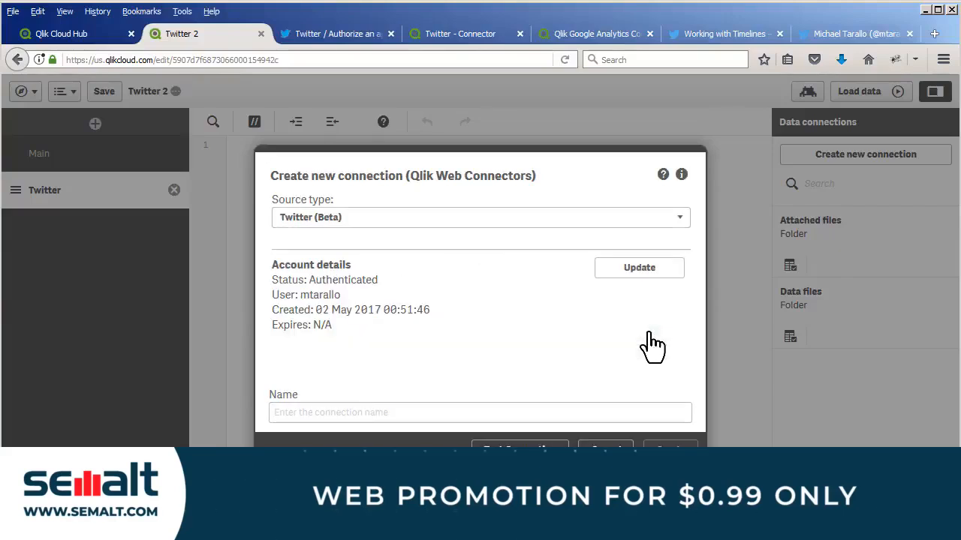
- Name the data connection Twitter and create it
left_click(306, 412)
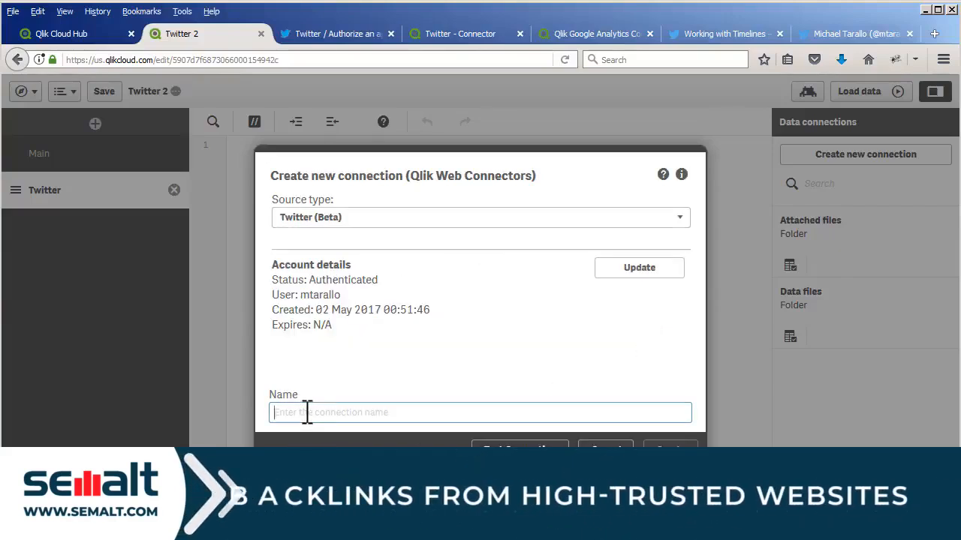
type("Twitter")
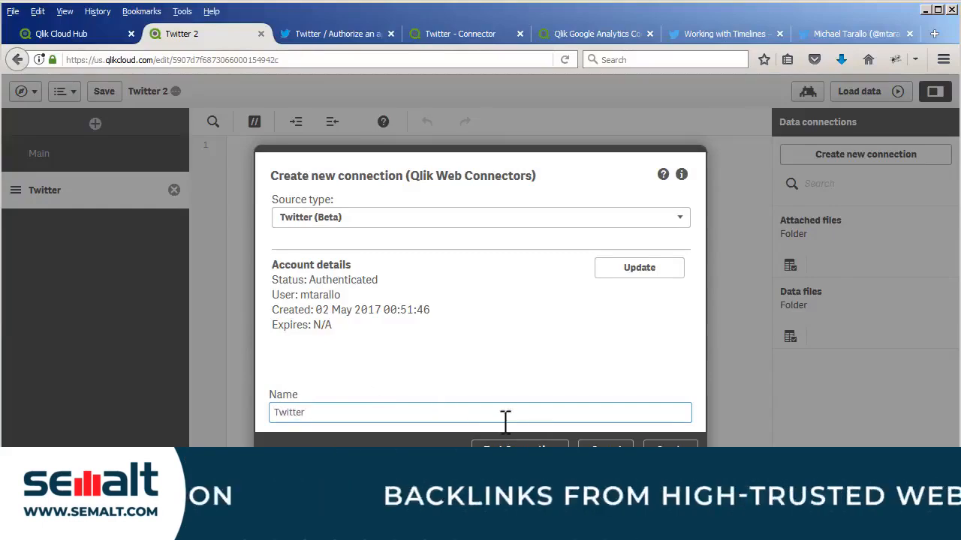
left_click(671, 450)
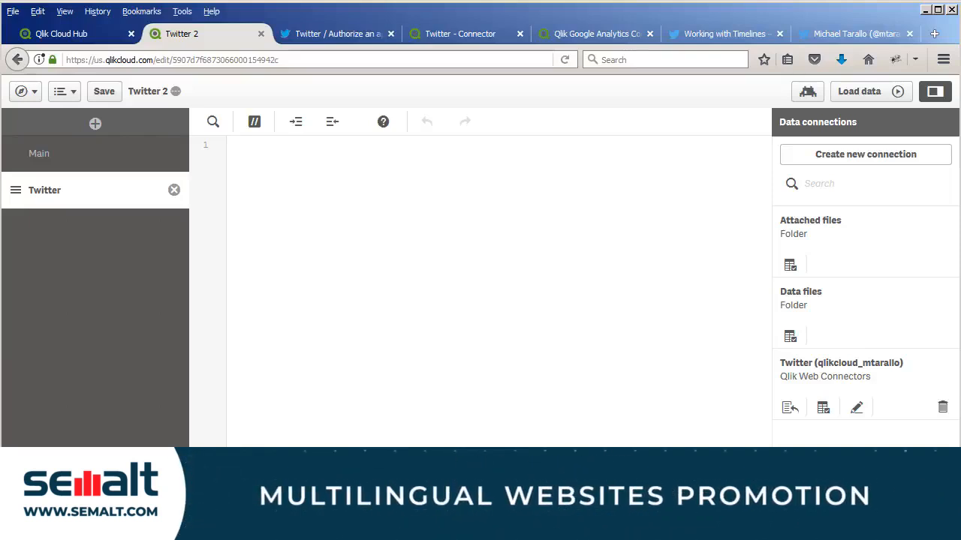
- View the Working with Timelines page of the Twitter developer documentation and return to the Twitter 2 app
left_click(708, 34)
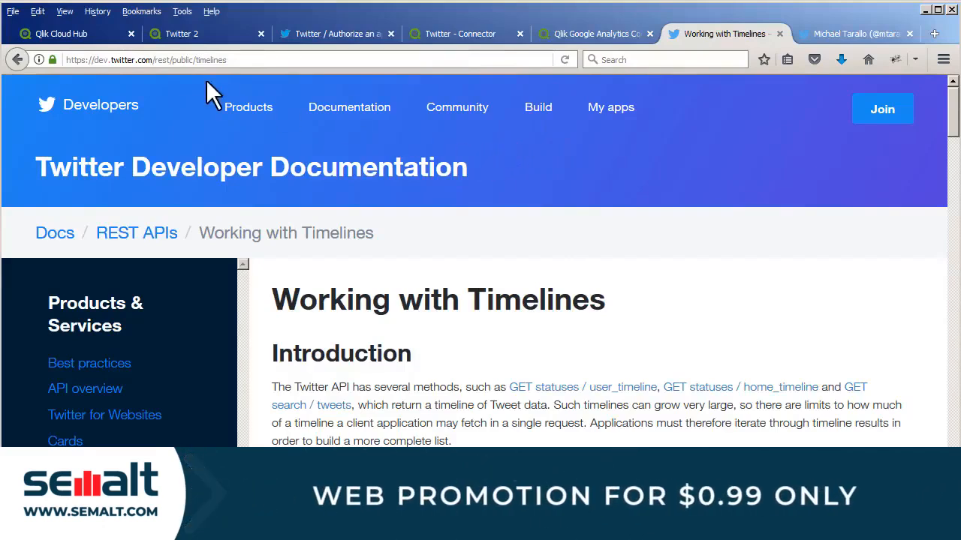
left_click(189, 35)
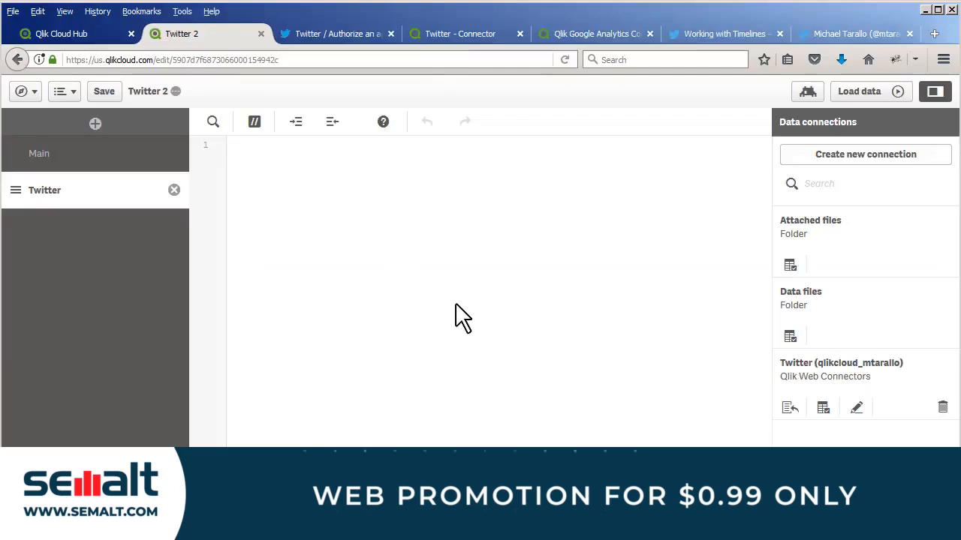
- Open the data selection for the Twitter connection and show the Mentions table's parameters
left_click(822, 409)
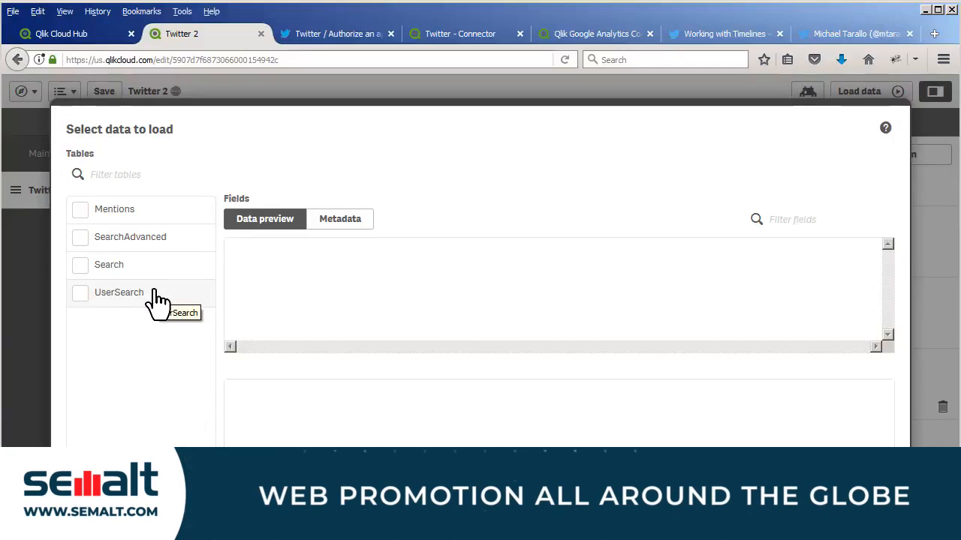
left_click(118, 217)
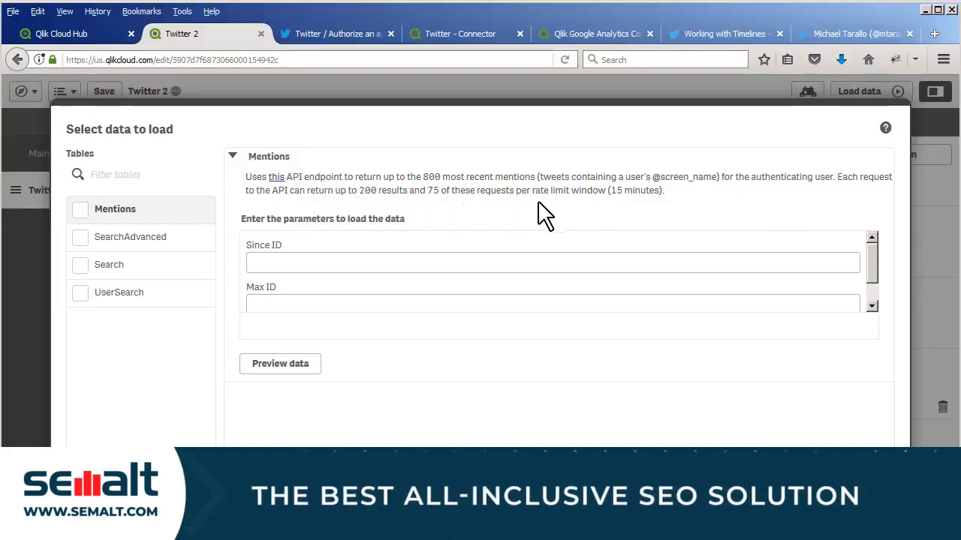
- Read the API endpoint documentation linked from the Mentions table, including its parameters, and return to the data selection
left_click(278, 181)
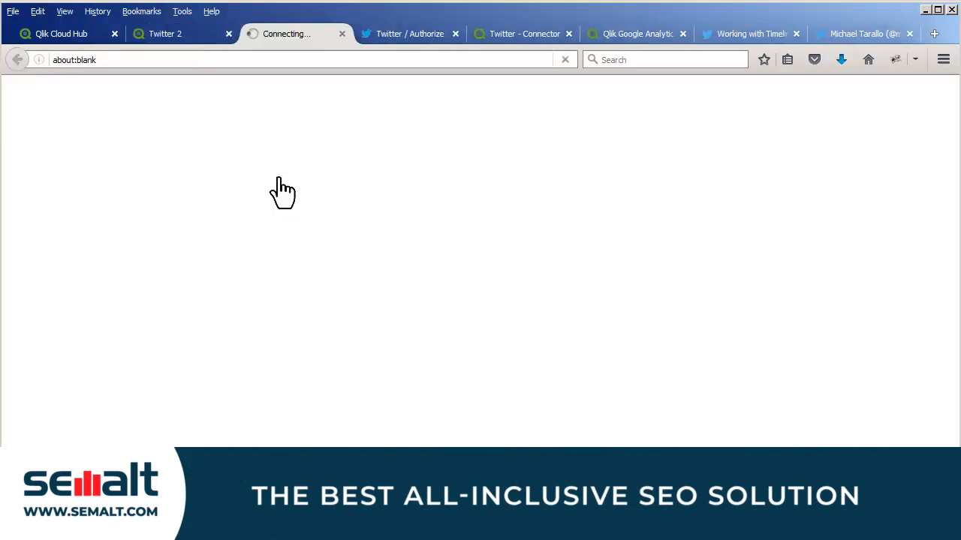
scroll(405, 255, "down", 10)
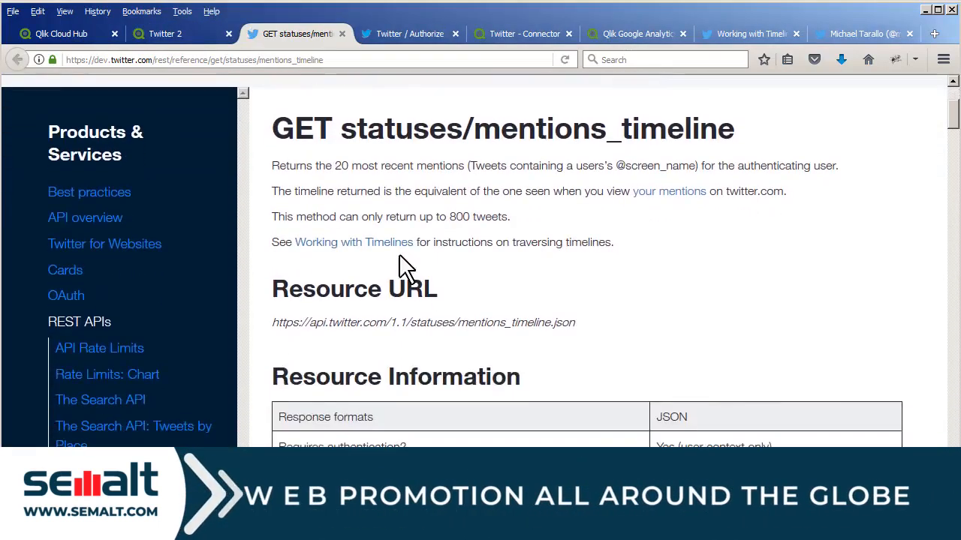
scroll(405, 259, "down", 8)
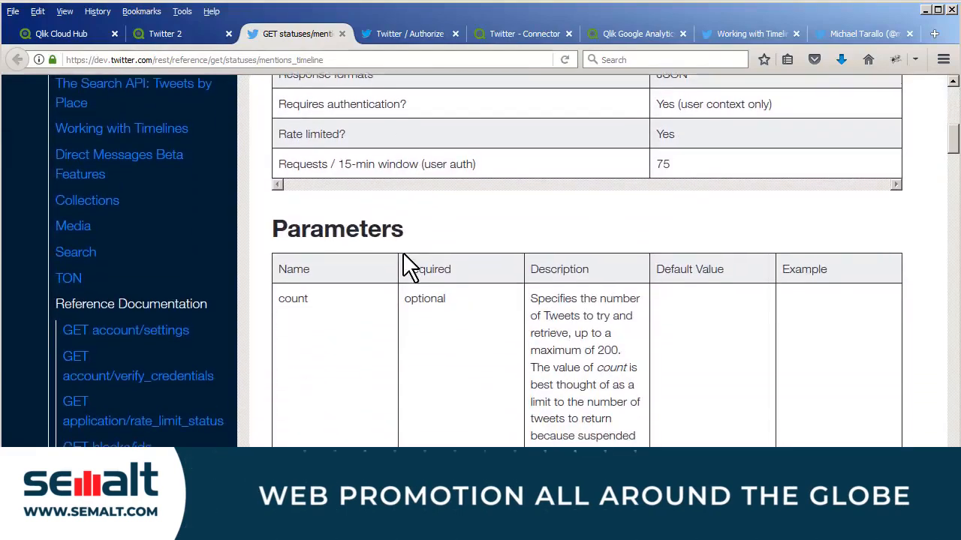
scroll(408, 259, "down", 8)
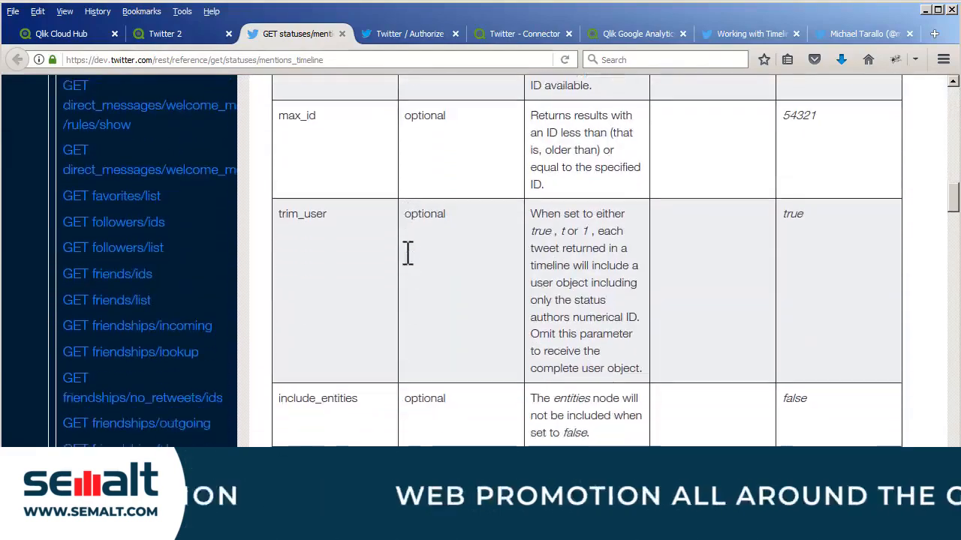
scroll(408, 262, "up", 3)
left_click(165, 37)
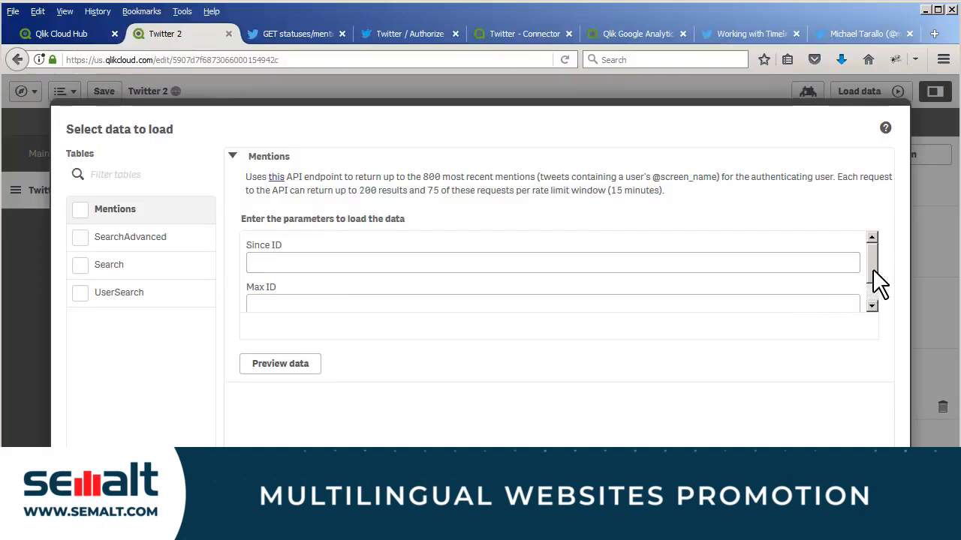
- Read the Working with Timelines documentation on paging, max_id and since_id, and return to the Mentions parameters in the Twitter 2 app
mouse_move(872, 268)
left_mouse_down()
mouse_move(871, 288)
mouse_move(868, 256)
left_mouse_up()
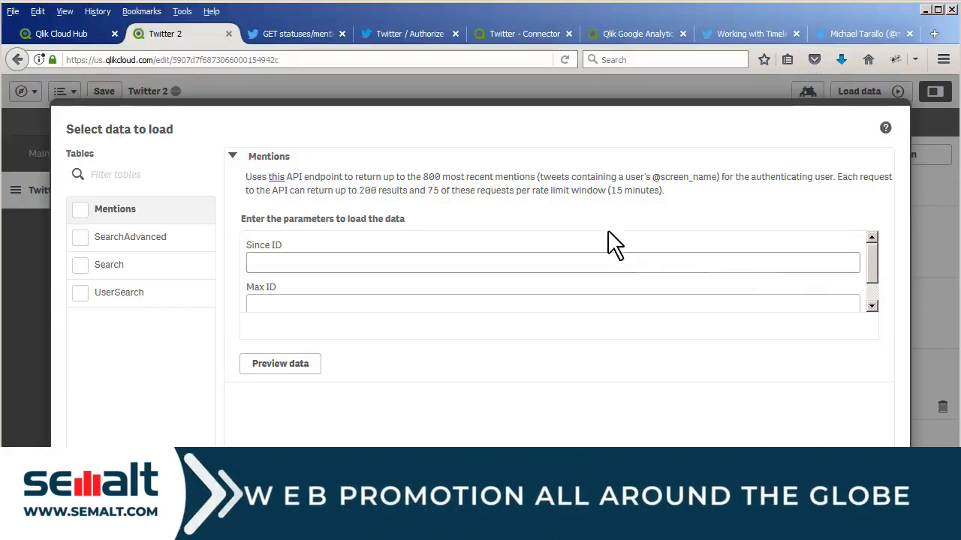
left_click(756, 33)
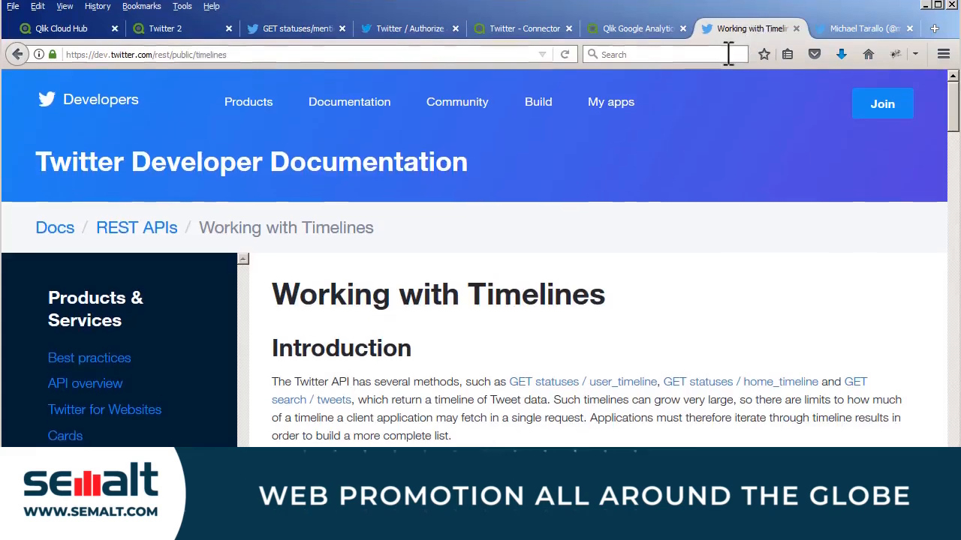
scroll(650, 182, "down", 5)
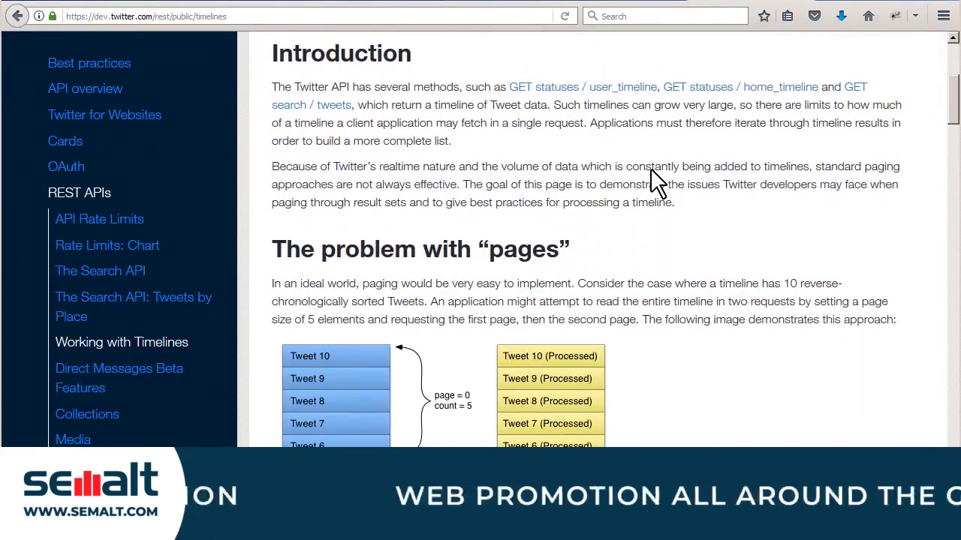
scroll(653, 170, "down", 4)
scroll(644, 168, "up", 6)
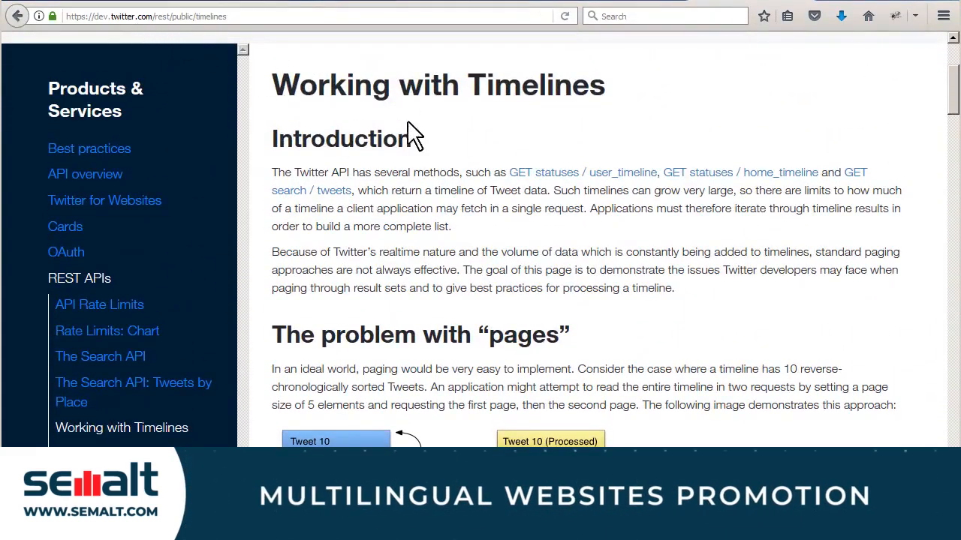
scroll(435, 146, "down", 4)
scroll(540, 169, "down", 10)
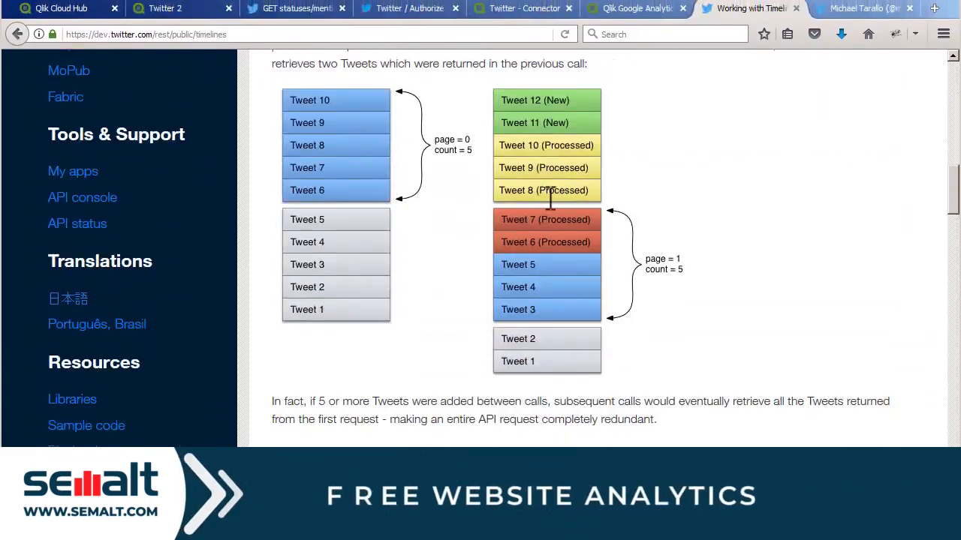
scroll(550, 198, "down", 10)
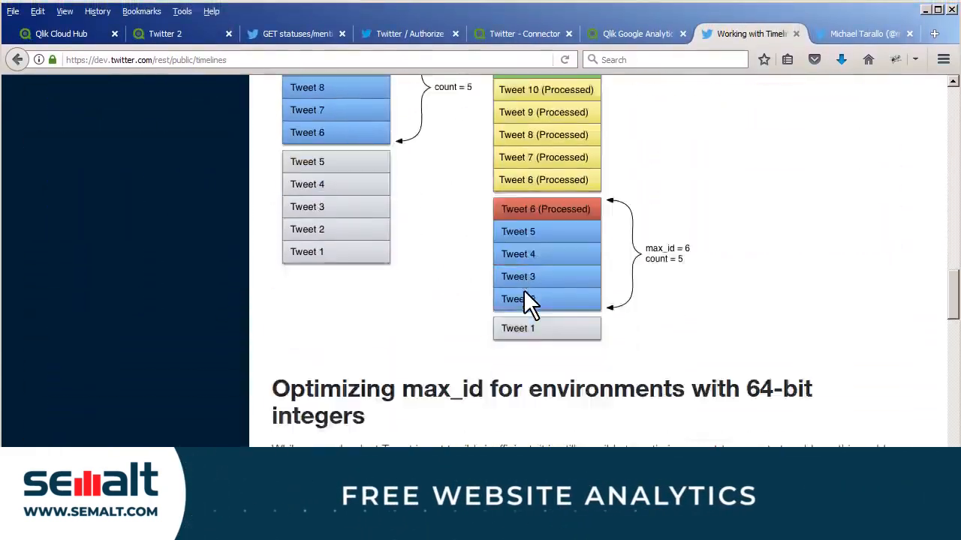
scroll(525, 299, "down", 10)
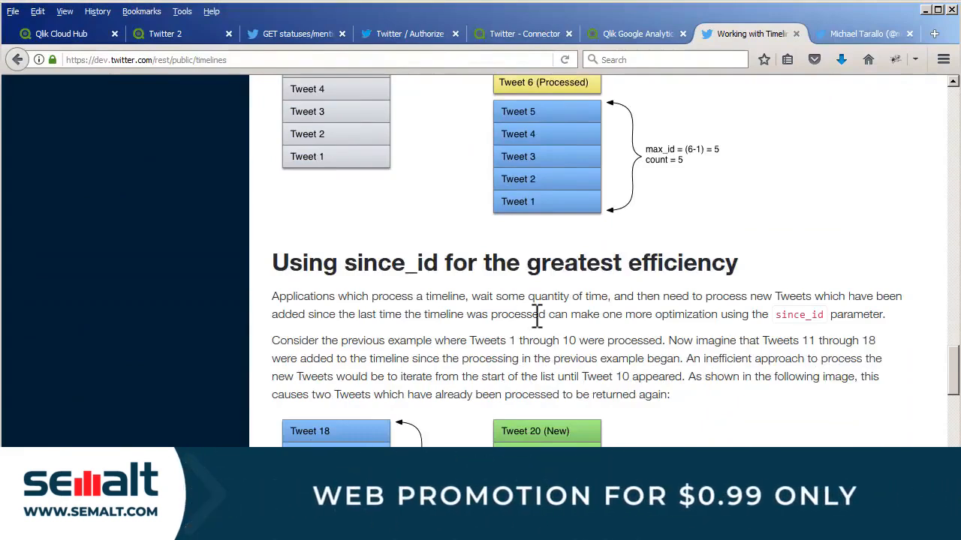
scroll(538, 314, "up", 20)
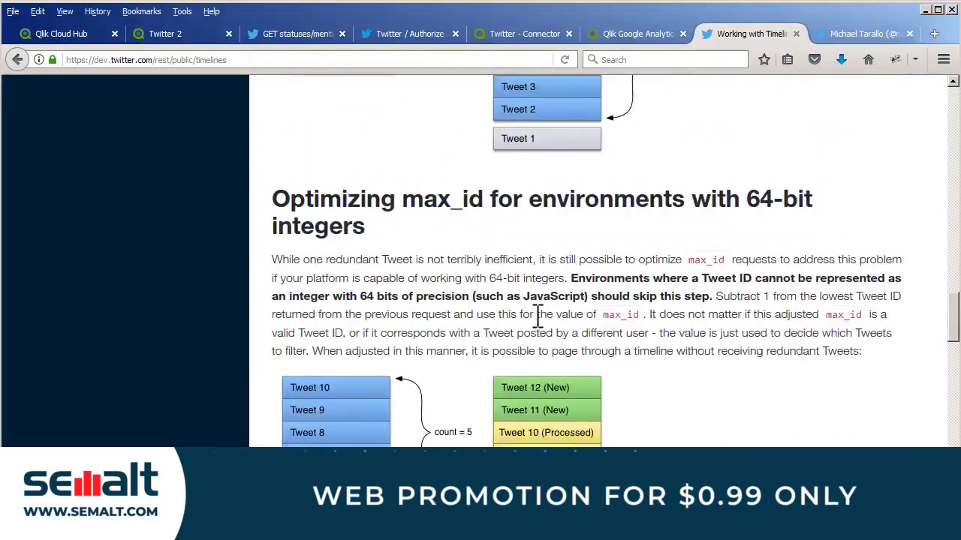
scroll(535, 317, "up", 15)
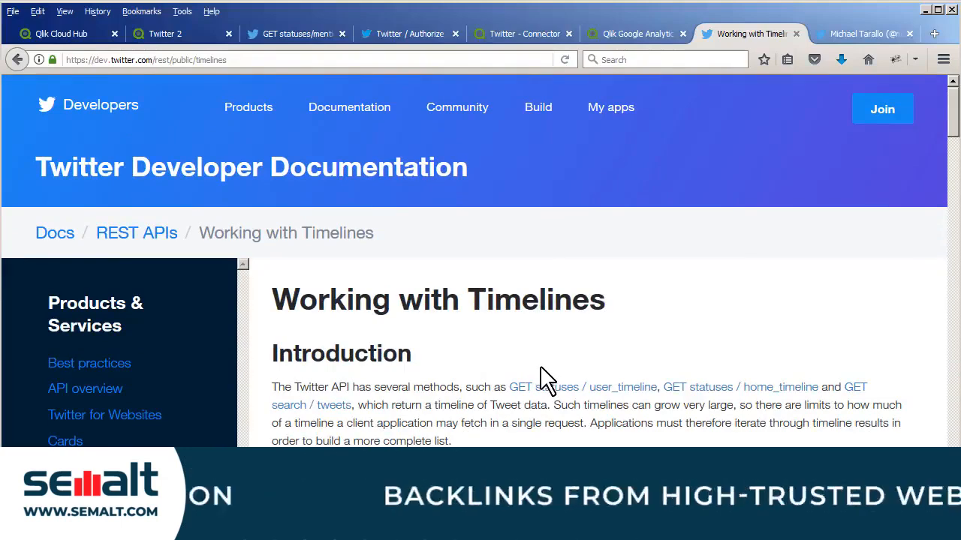
left_click(178, 40)
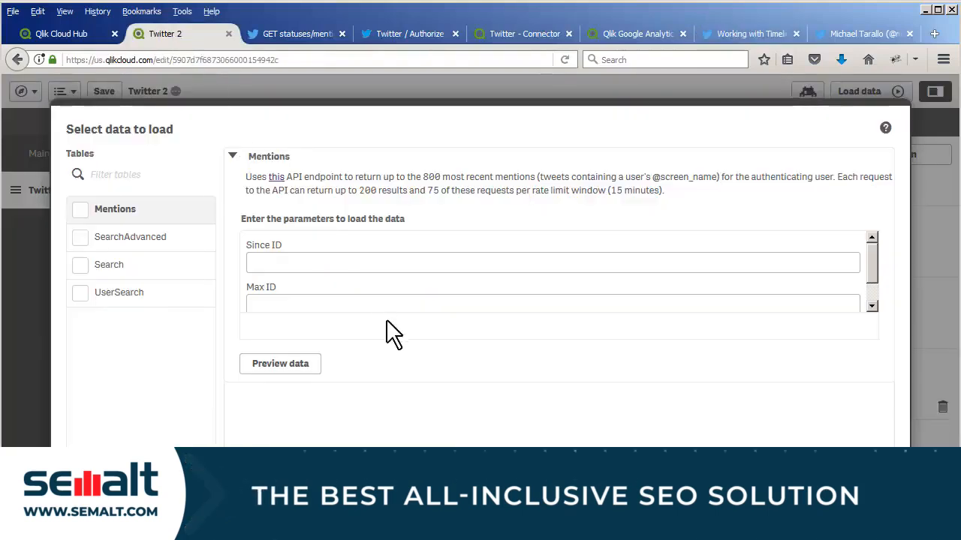
scroll(447, 296, "down", 2)
scroll(431, 289, "up", 2)
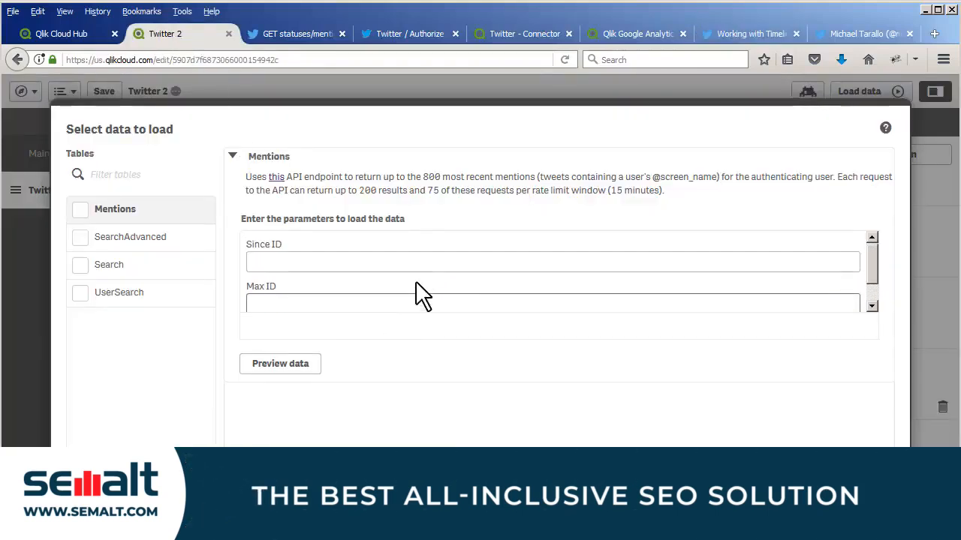
- Review the descriptions and parameters of the SearchAdvanced, Search and UserSearch tables
left_click(140, 241)
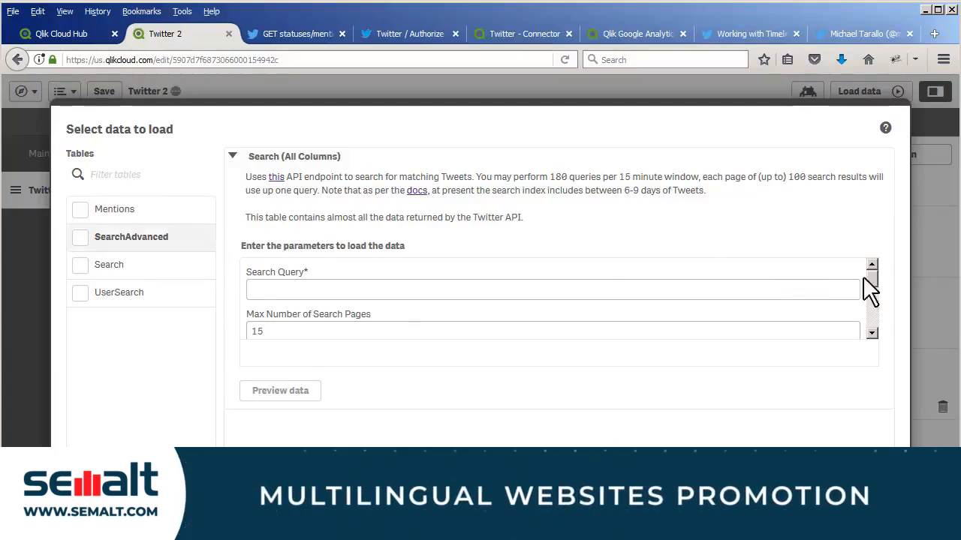
mouse_move(869, 279)
left_mouse_down()
mouse_move(870, 330)
mouse_move(871, 272)
left_mouse_up()
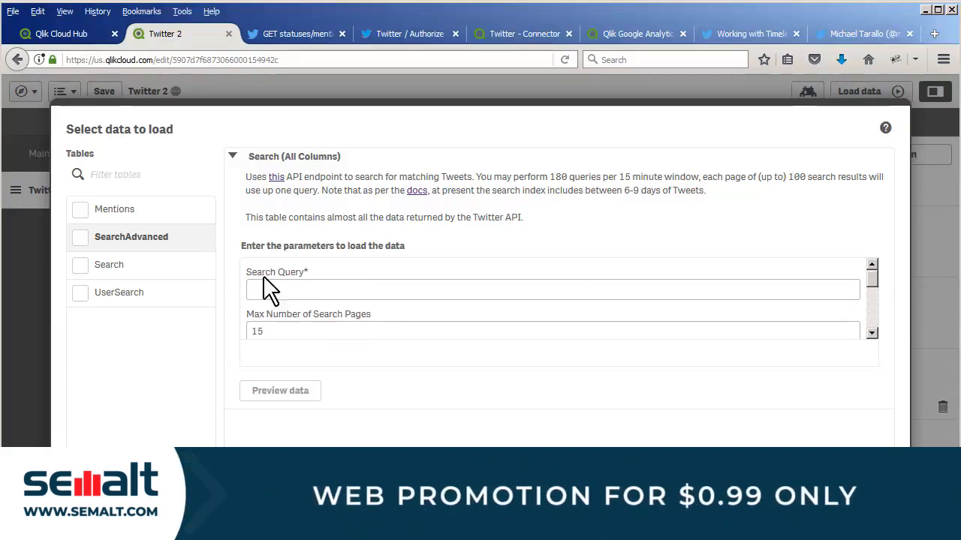
left_click(142, 280)
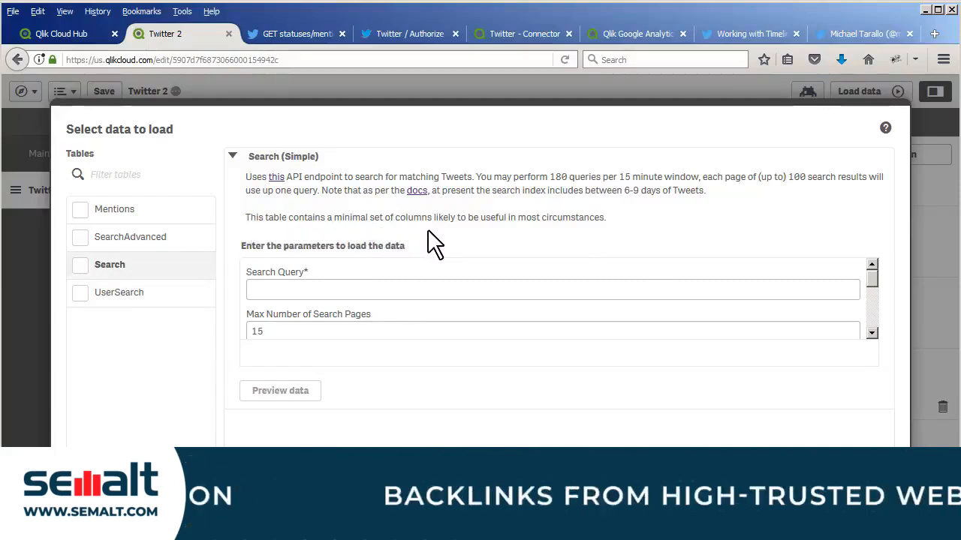
left_click(163, 304)
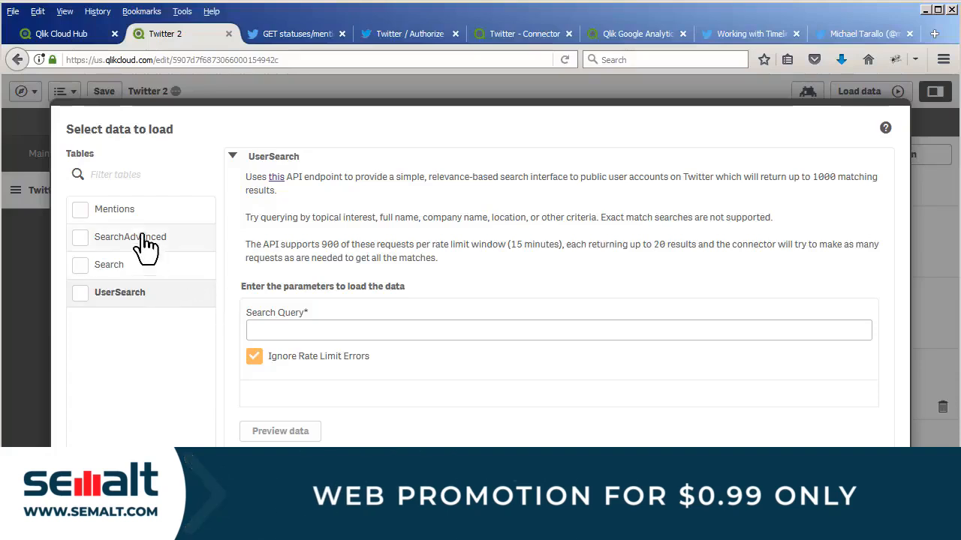
- Select the Mentions table, preview its data with Since ID and Max ID left empty, and insert its load script
left_click(81, 210)
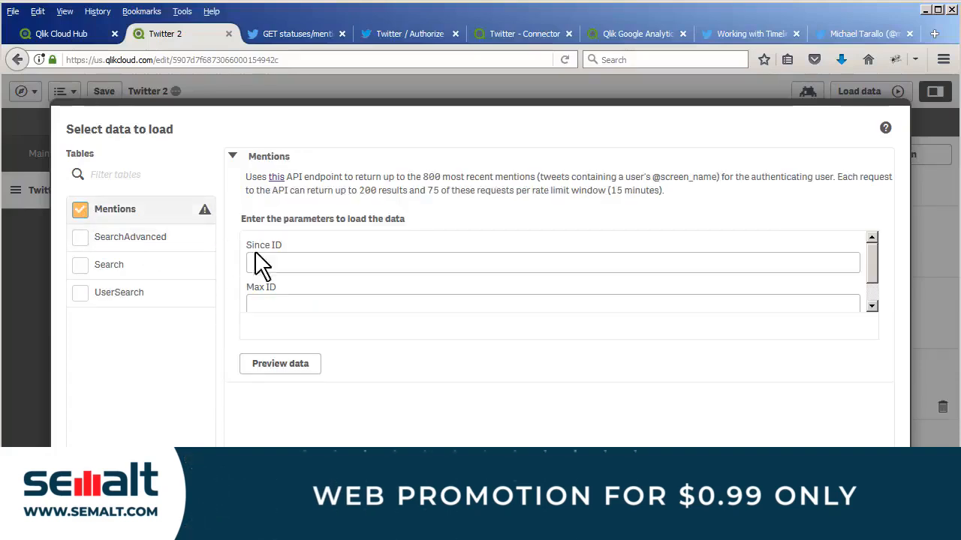
scroll(286, 261, "down", 2)
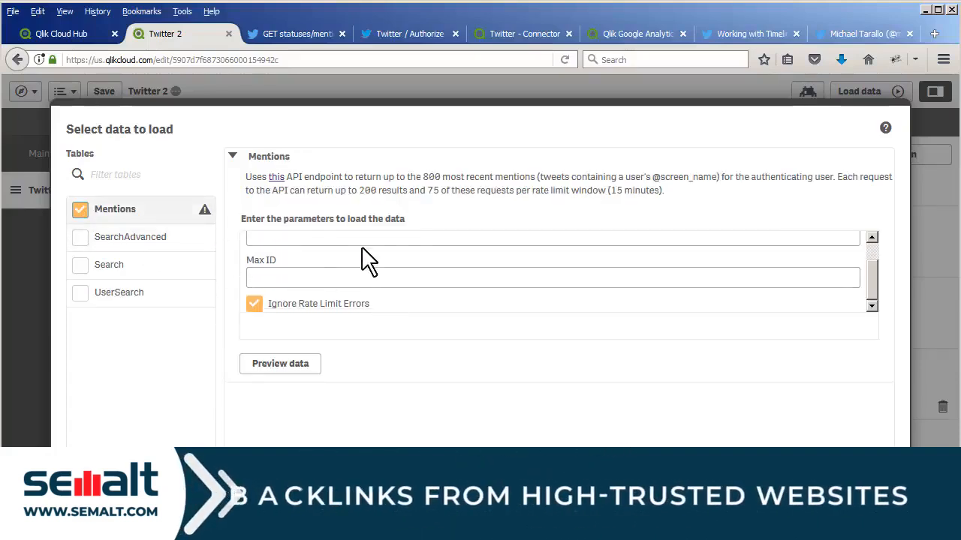
left_click(308, 368)
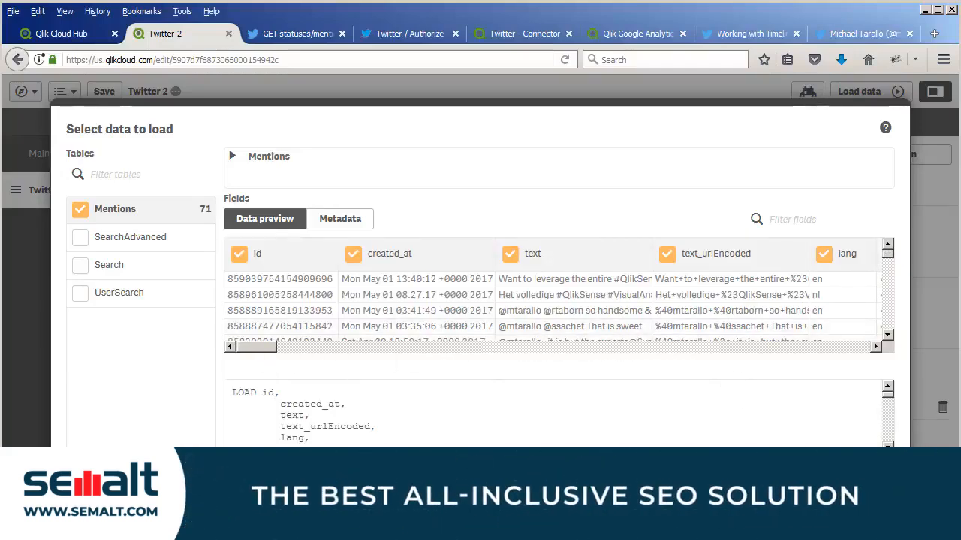
left_click(862, 507)
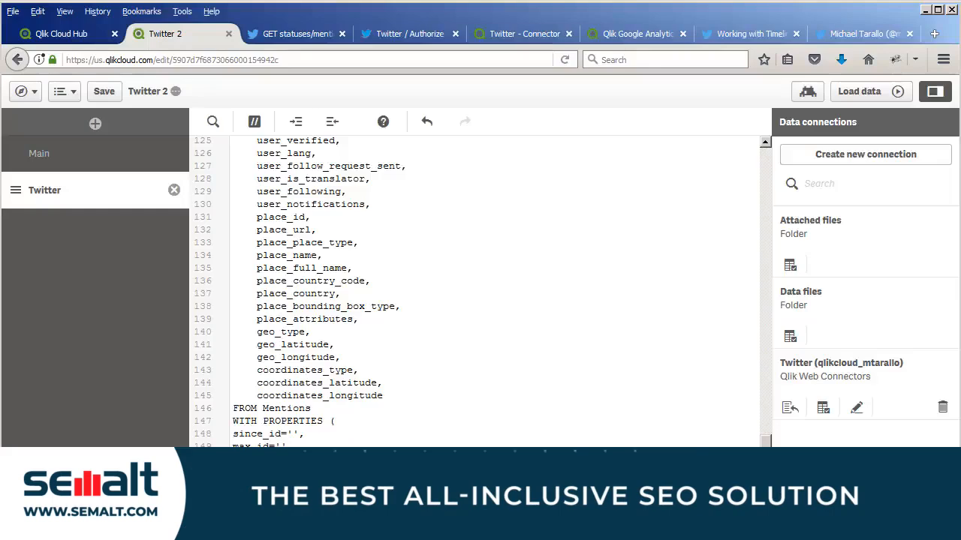
- Load the data with the Twitter script and open the app overview
left_click(863, 93)
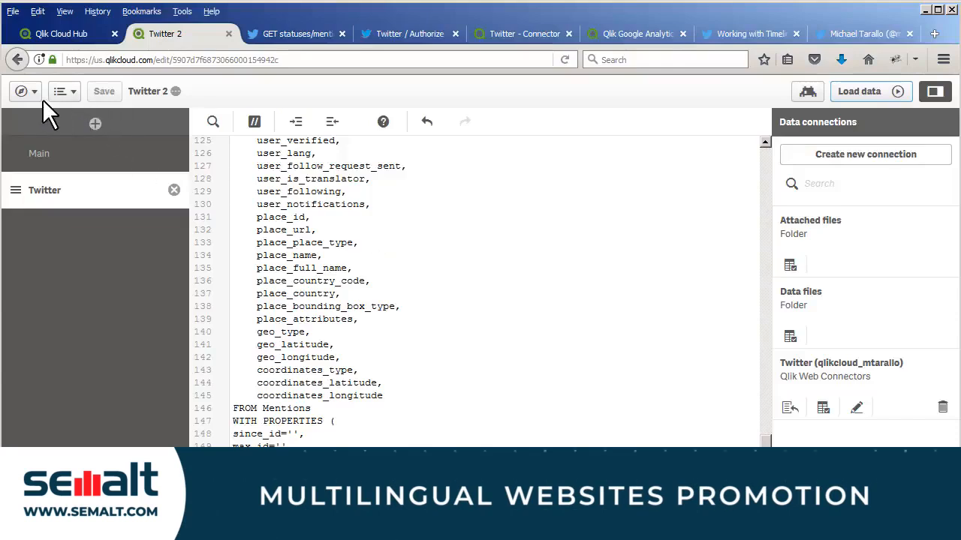
left_click(27, 91)
left_click(44, 134)
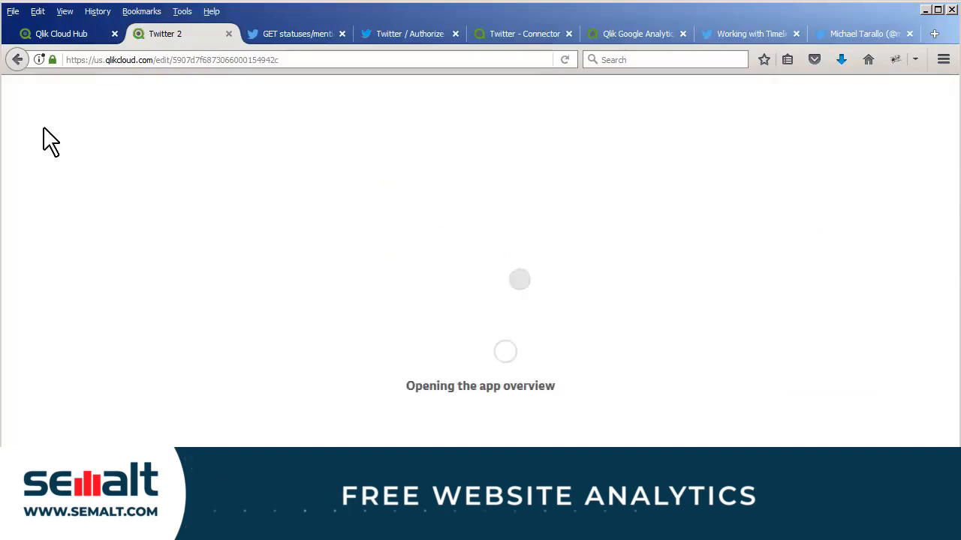
- Open My new sheet for editing and place a bar chart on it
left_click(87, 366)
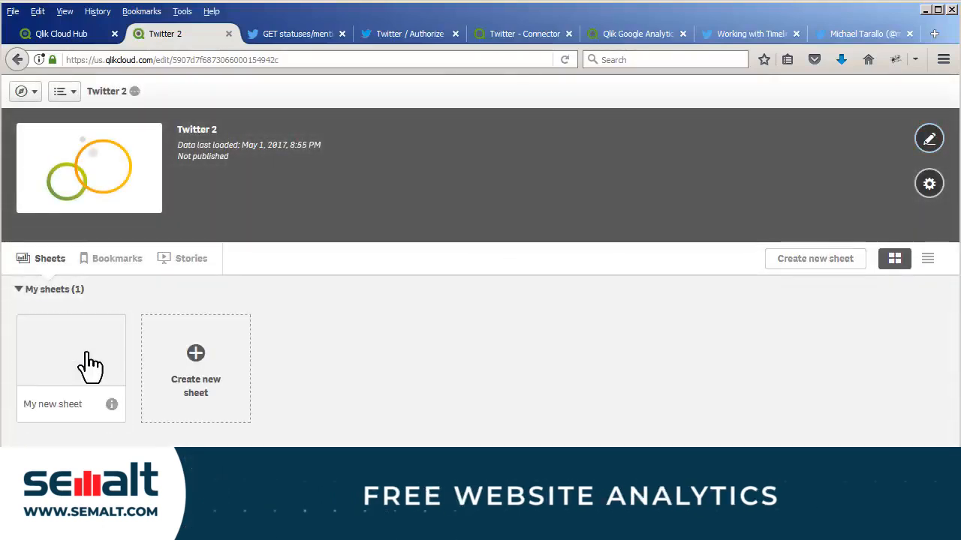
left_click(85, 364)
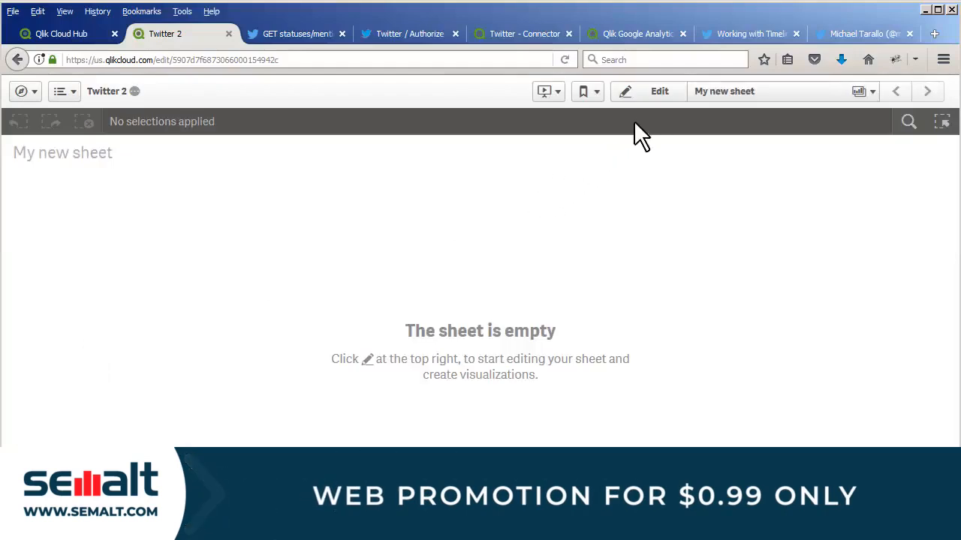
left_click(652, 105)
left_click(19, 122)
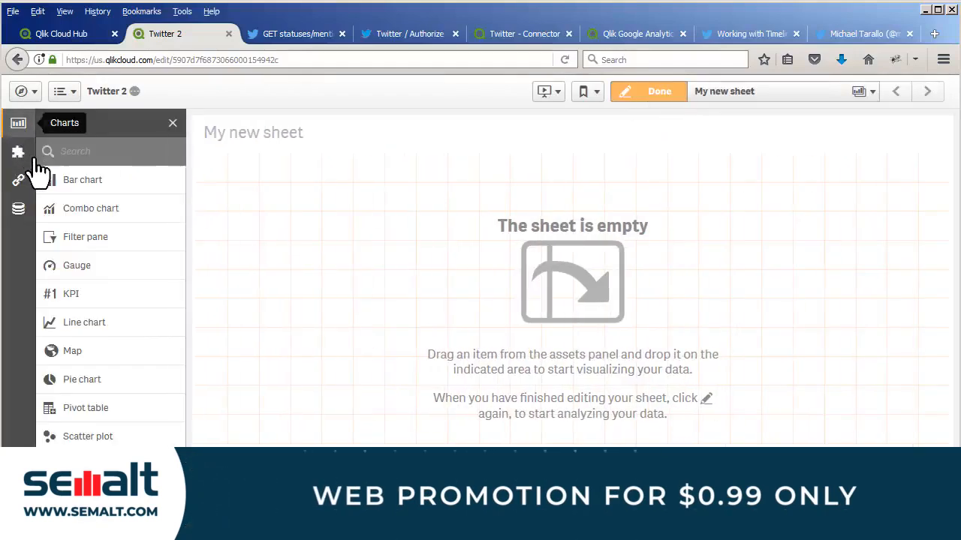
left_click_drag(48, 181, 435, 247)
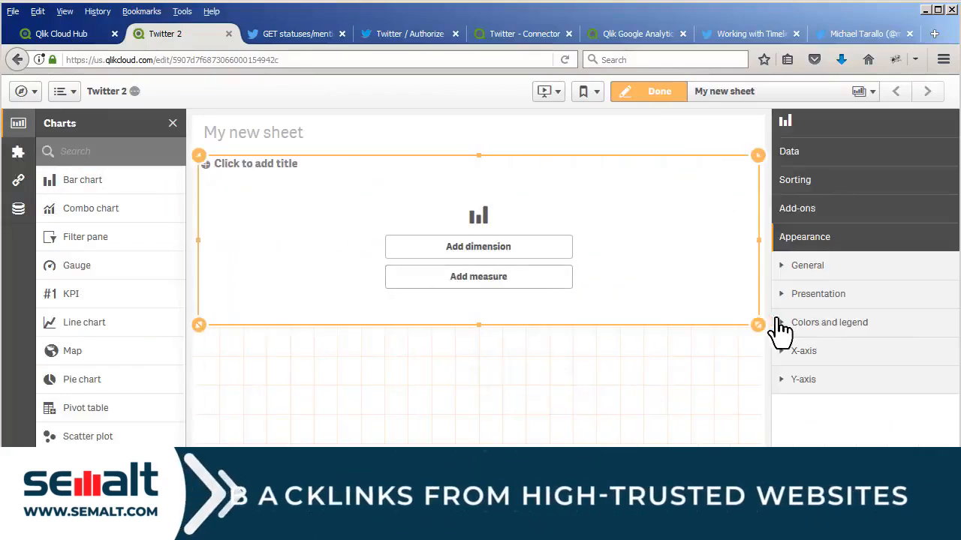
- Search the fields for "user" and add user_name as the bar chart's dimension
left_click(512, 318)
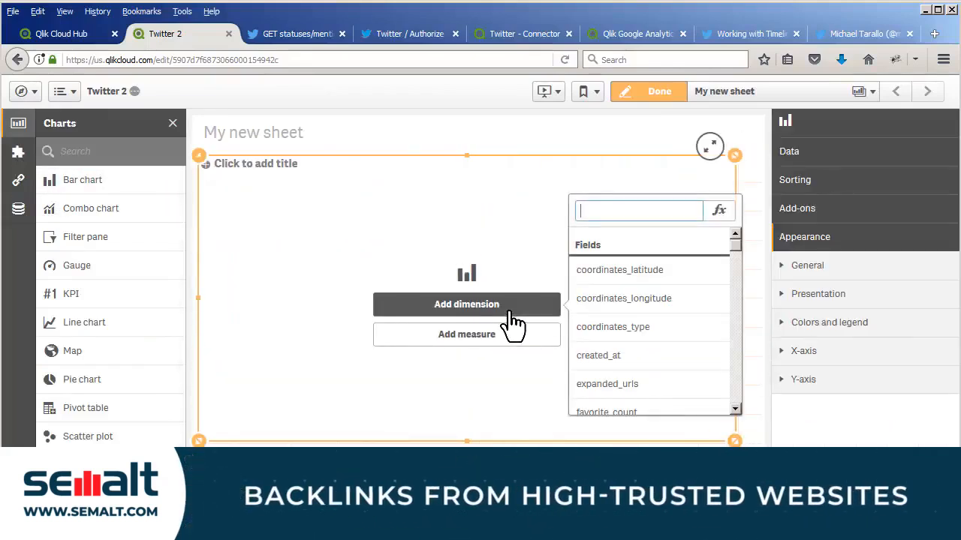
scroll(620, 322, "down", 5)
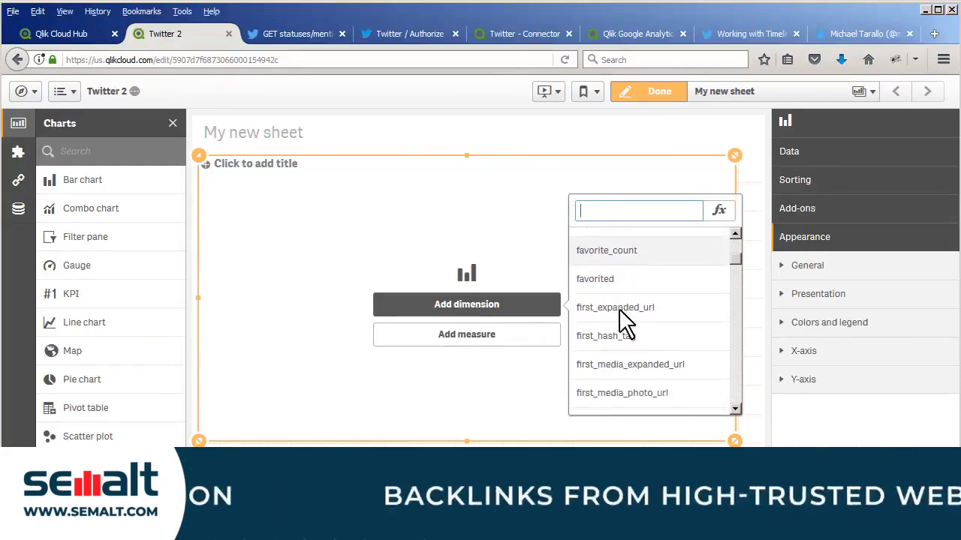
scroll(638, 316, "down", 8)
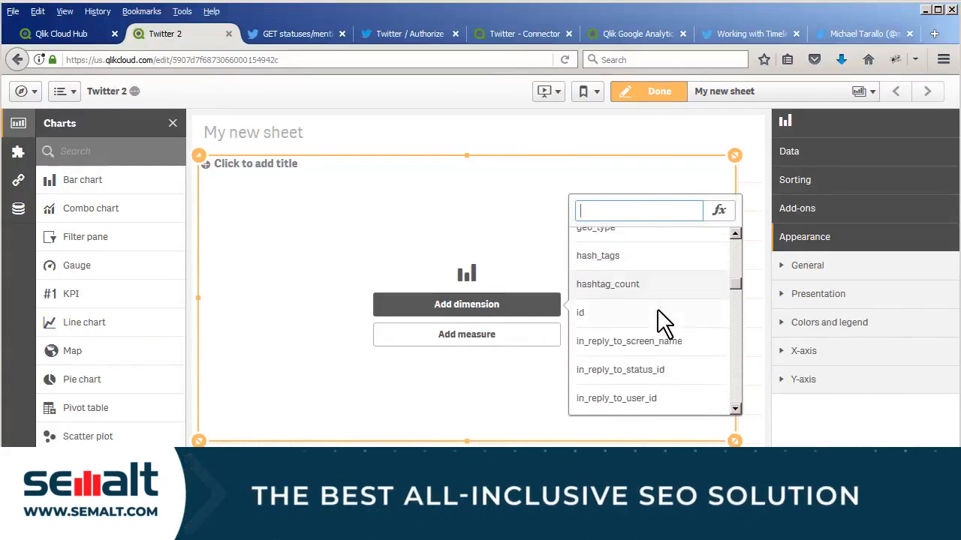
scroll(663, 322, "down", 10)
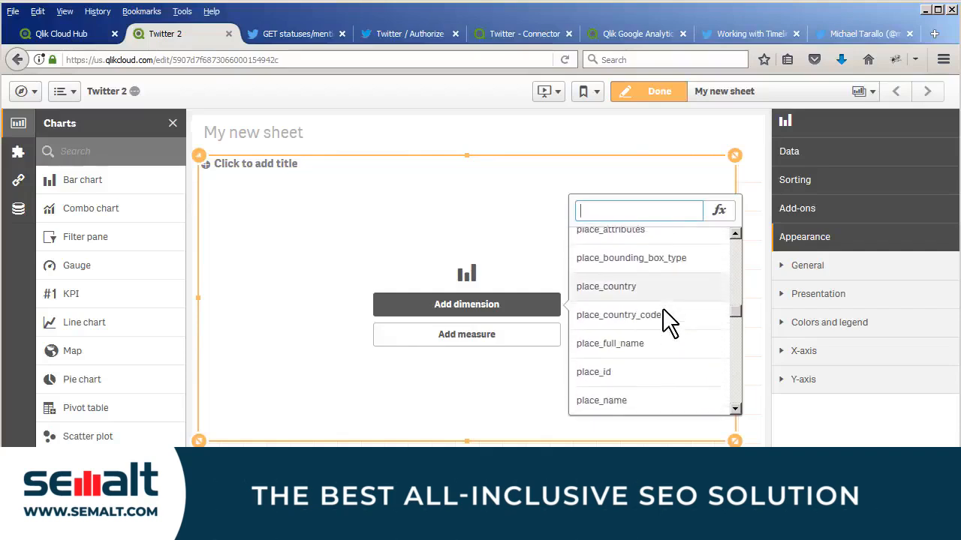
scroll(667, 322, "down", 2)
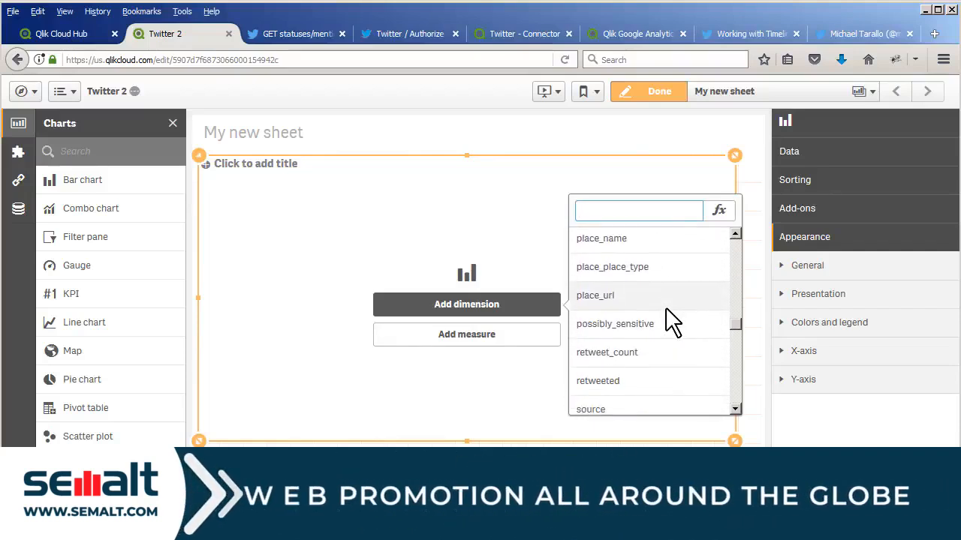
type("user")
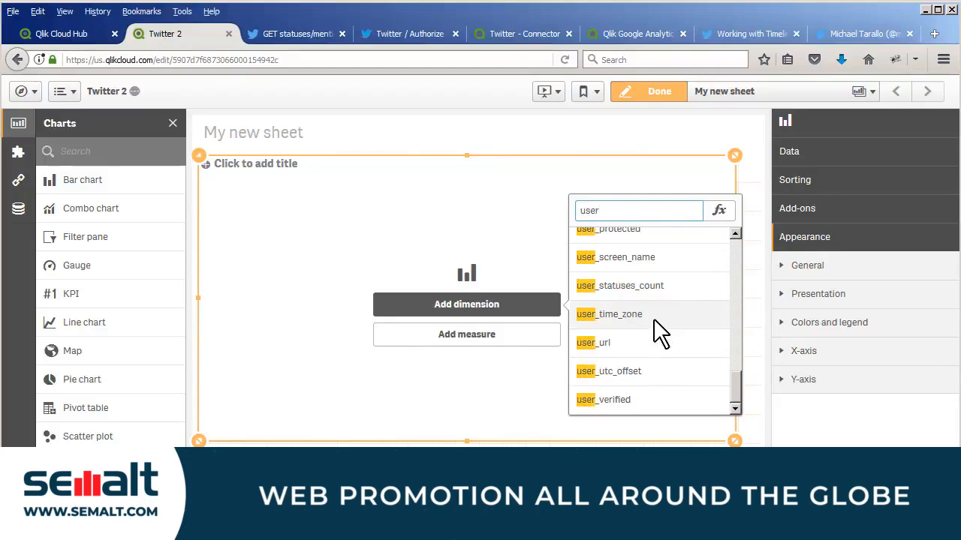
scroll(661, 330, "up", 8)
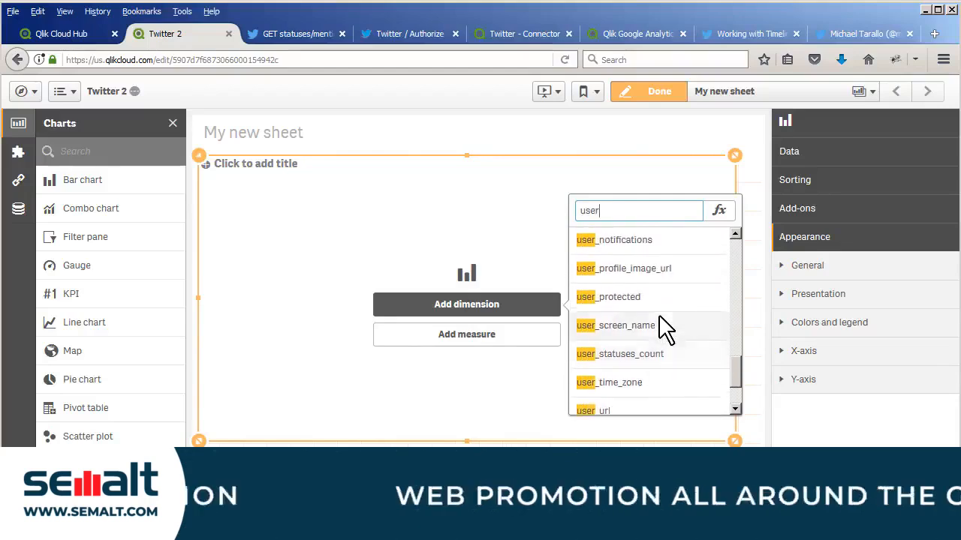
left_click(649, 386)
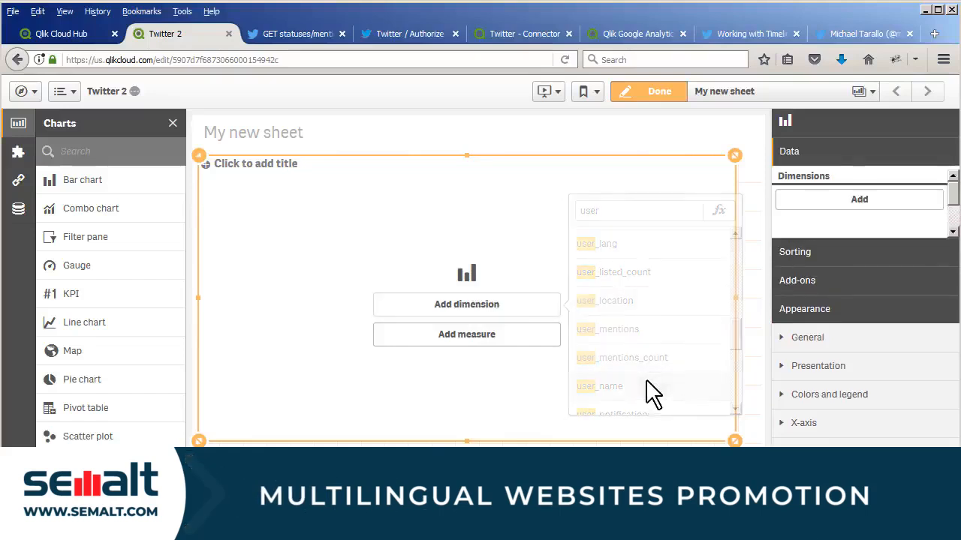
- Add Count(id) as the bar chart's measure and finish editing the sheet
left_click(533, 349)
scroll(586, 345, "down", 8)
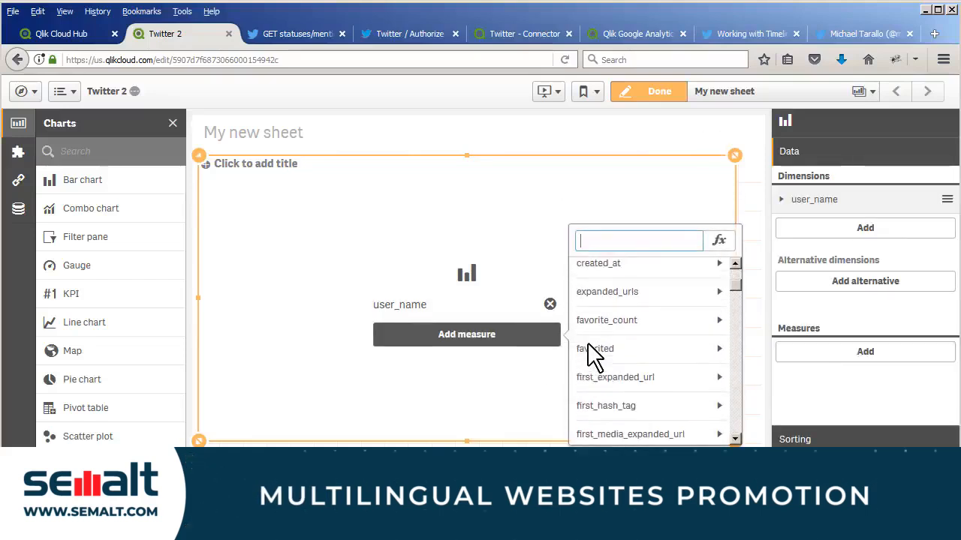
scroll(611, 357, "down", 6)
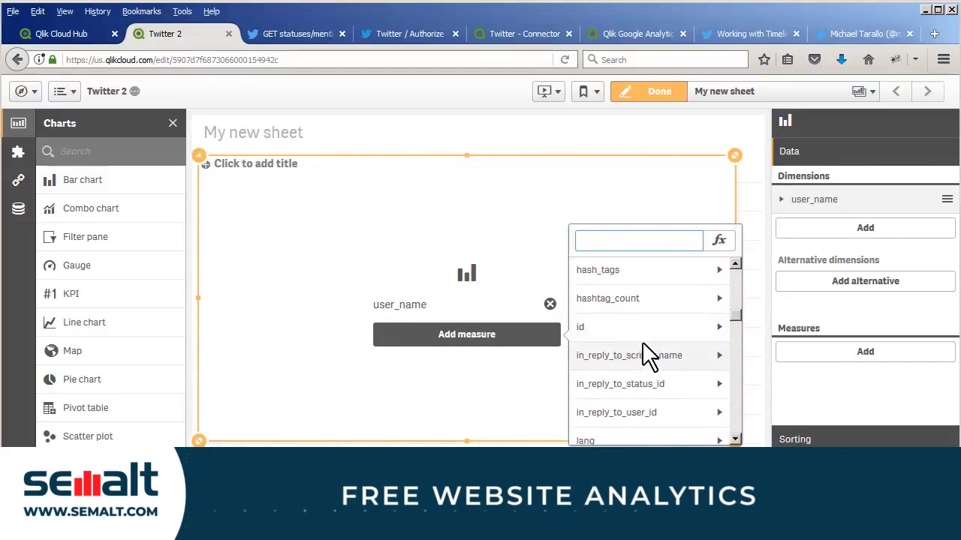
left_click(644, 330)
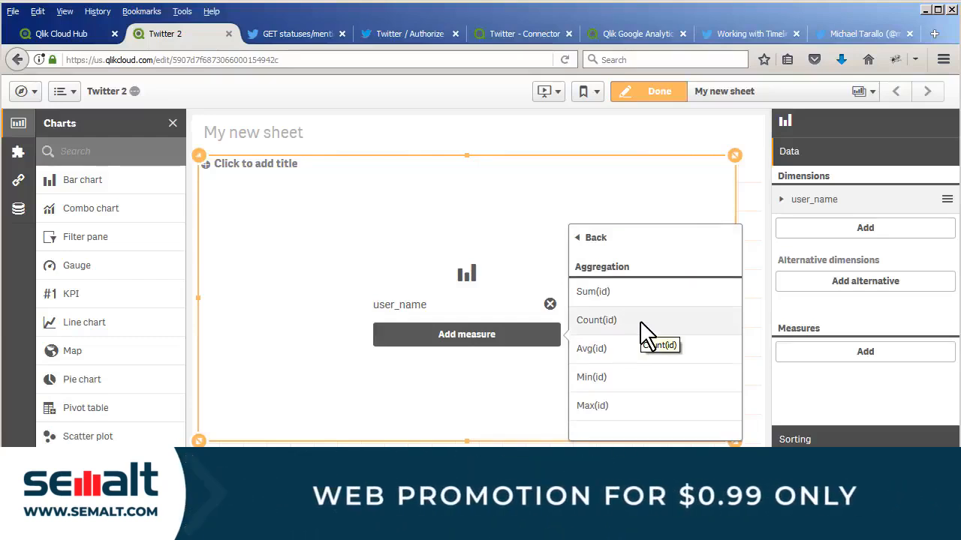
left_click(640, 323)
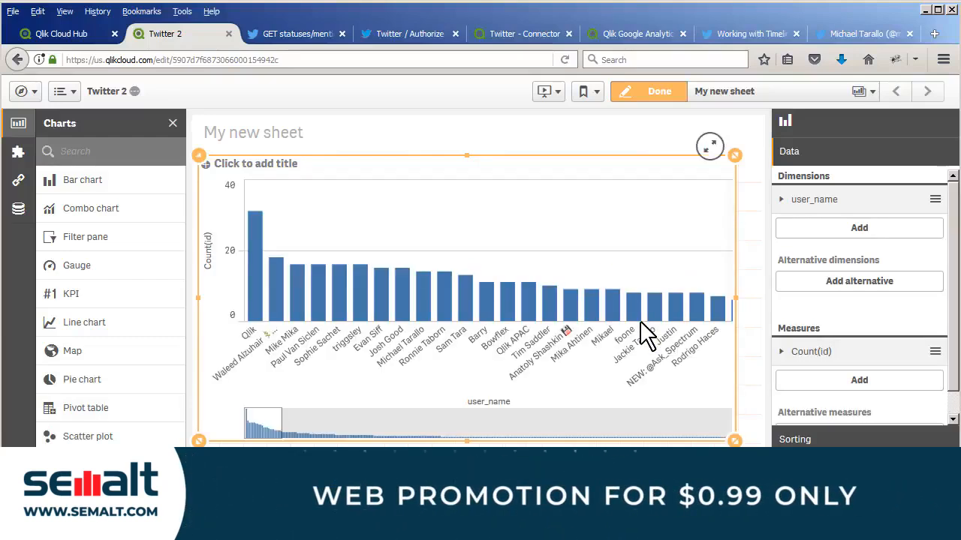
left_click(664, 95)
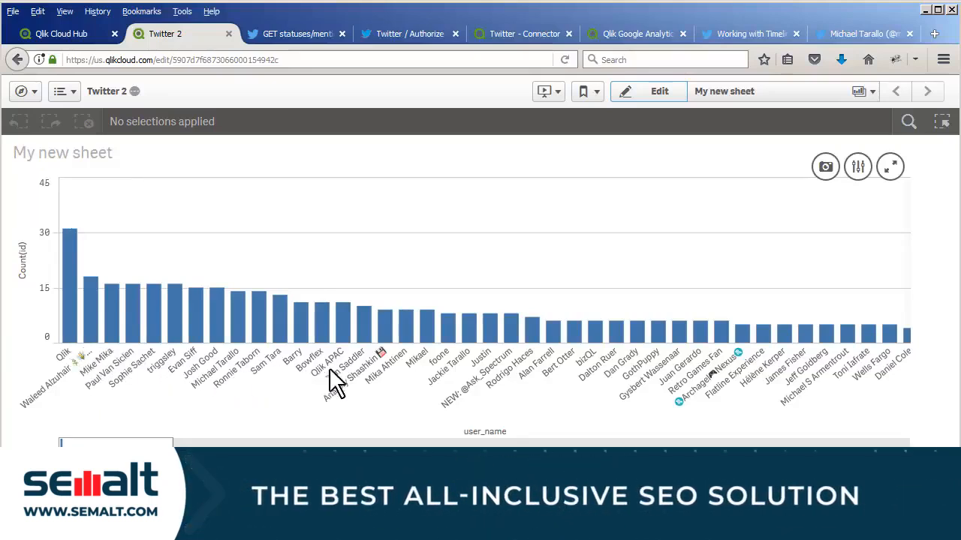
- Examine the mention counts per user in the chart, and view the introduction of Twitter's GET statuses/mentions_timeline documentation
mouse_move(504, 368)
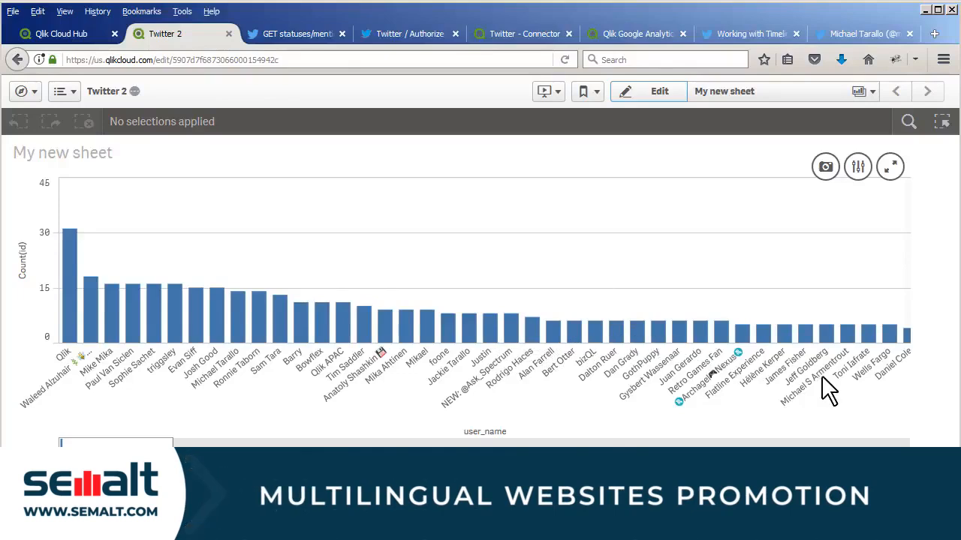
mouse_move(830, 393)
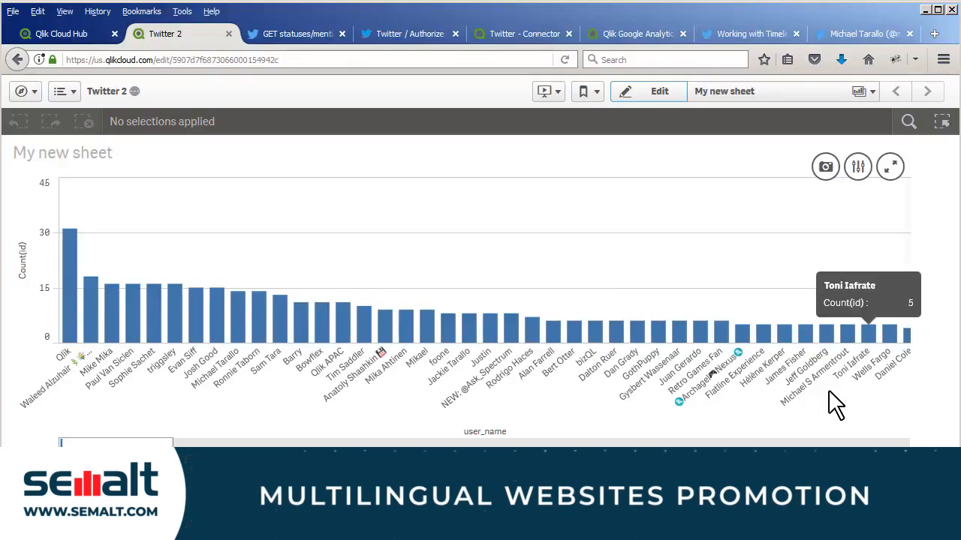
mouse_move(289, 385)
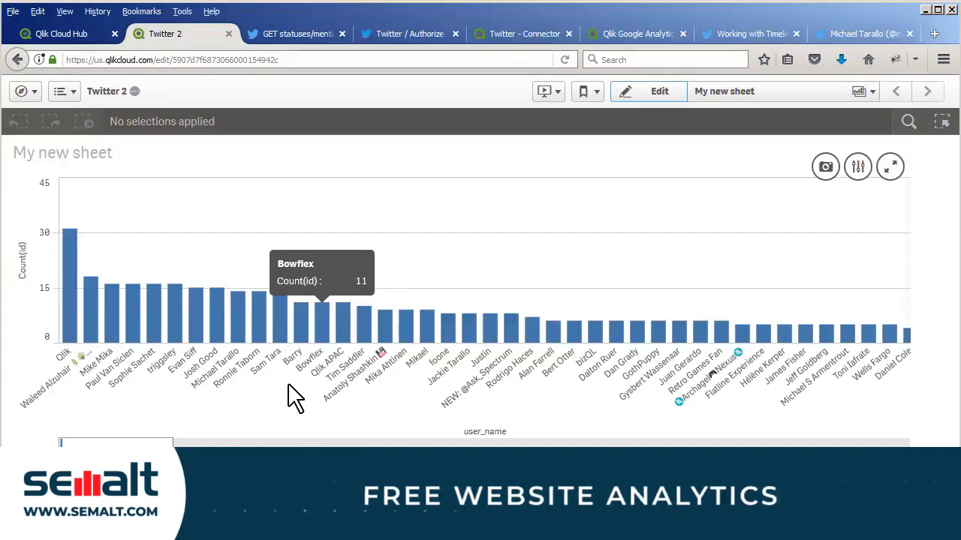
left_click(283, 34)
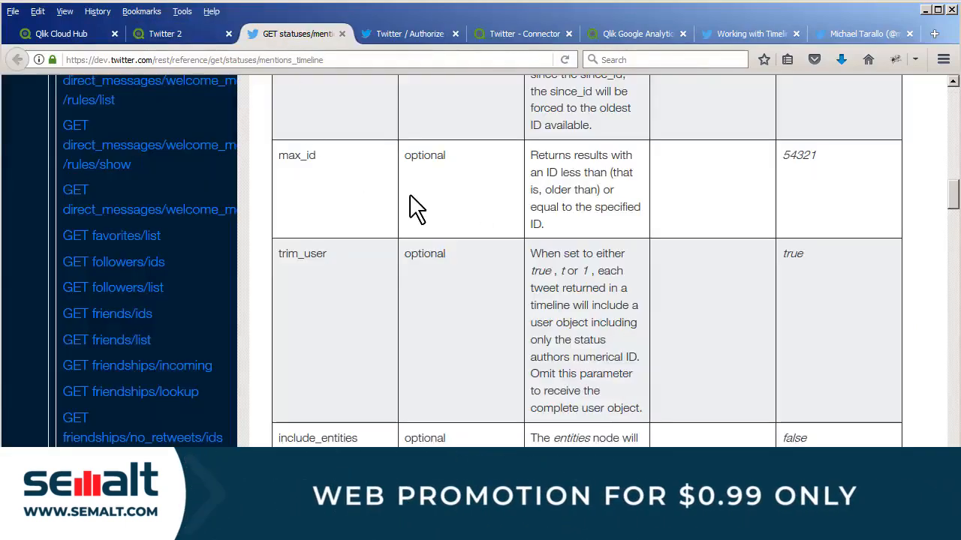
scroll(465, 217, "up", 15)
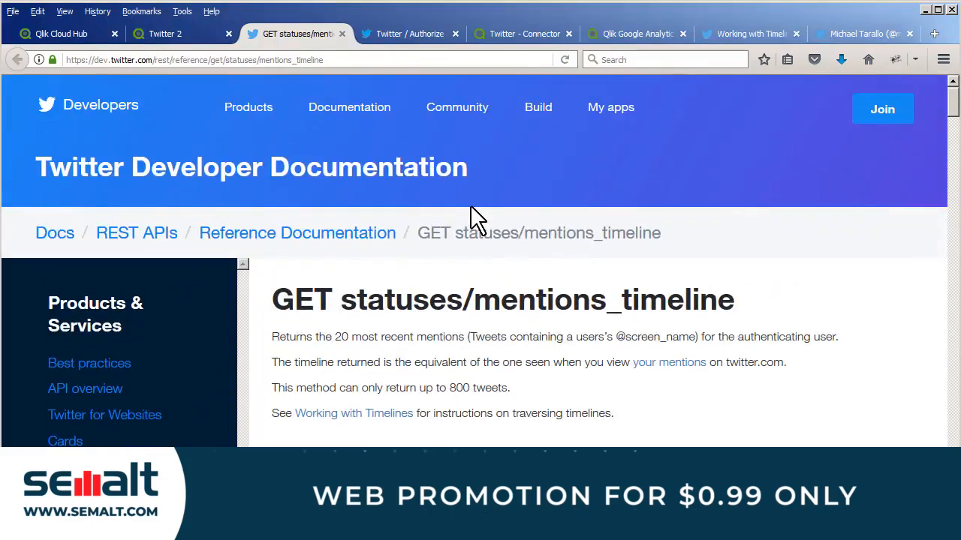